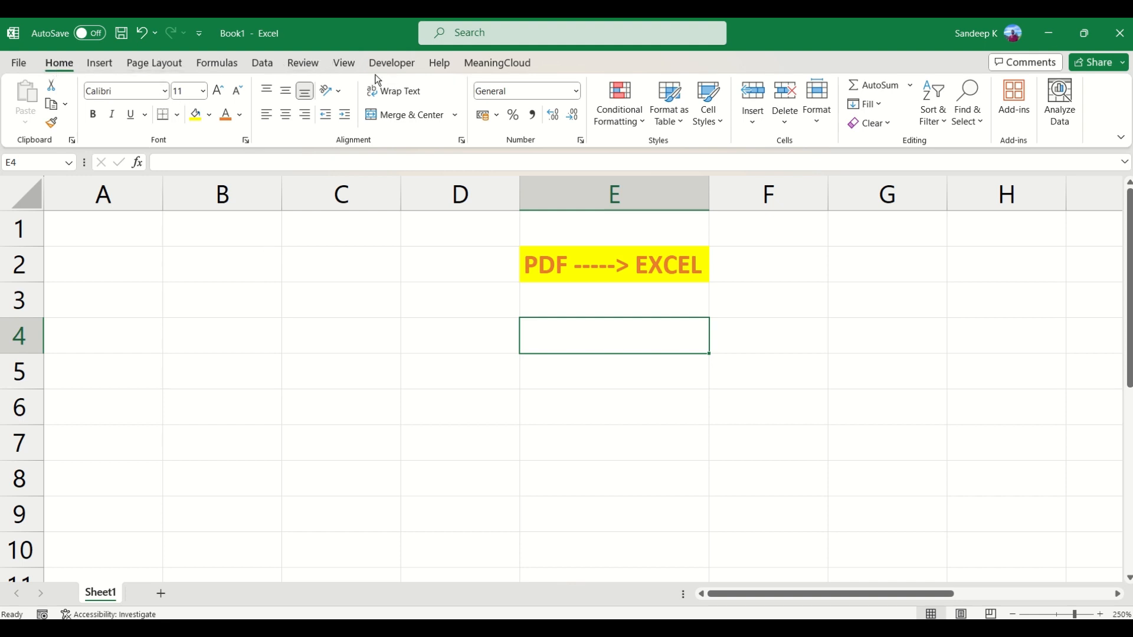
# Step: Import the "Forestry in India" PDF from the "PDF to Excel" folder as a data source for the workbook
pyautogui.click(266, 63)
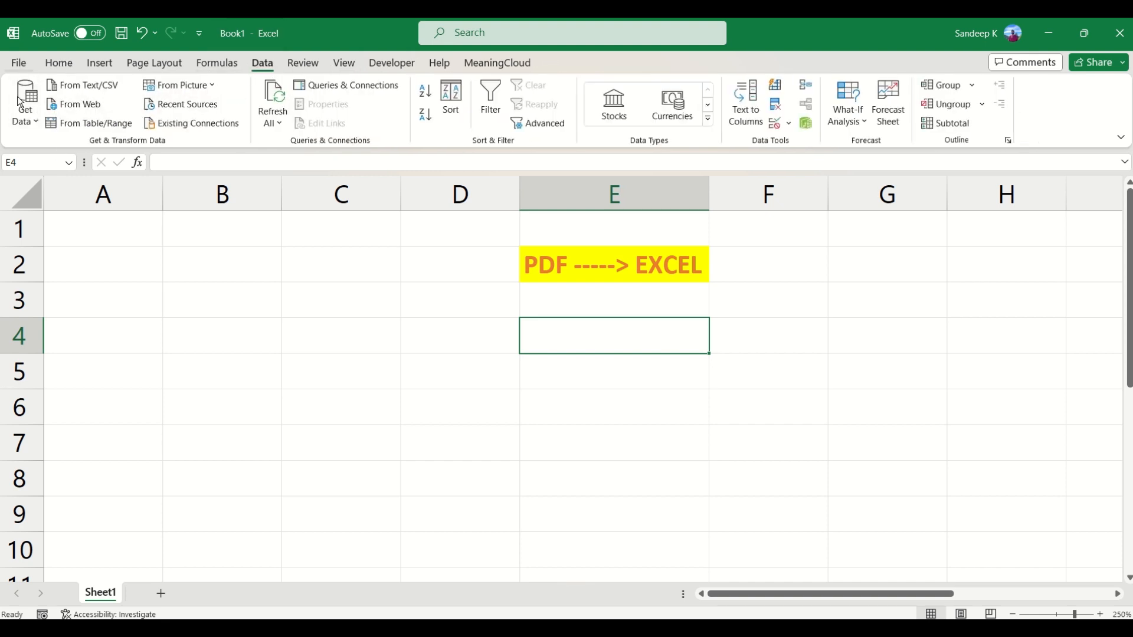
pyautogui.click(36, 121)
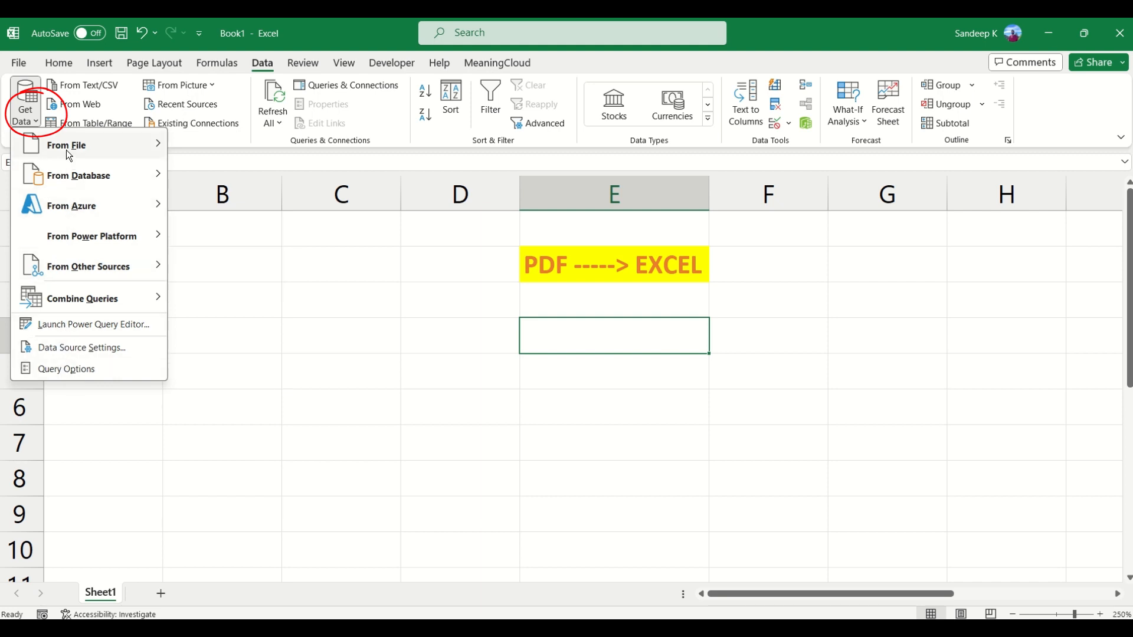
pyautogui.moveTo(69, 155)
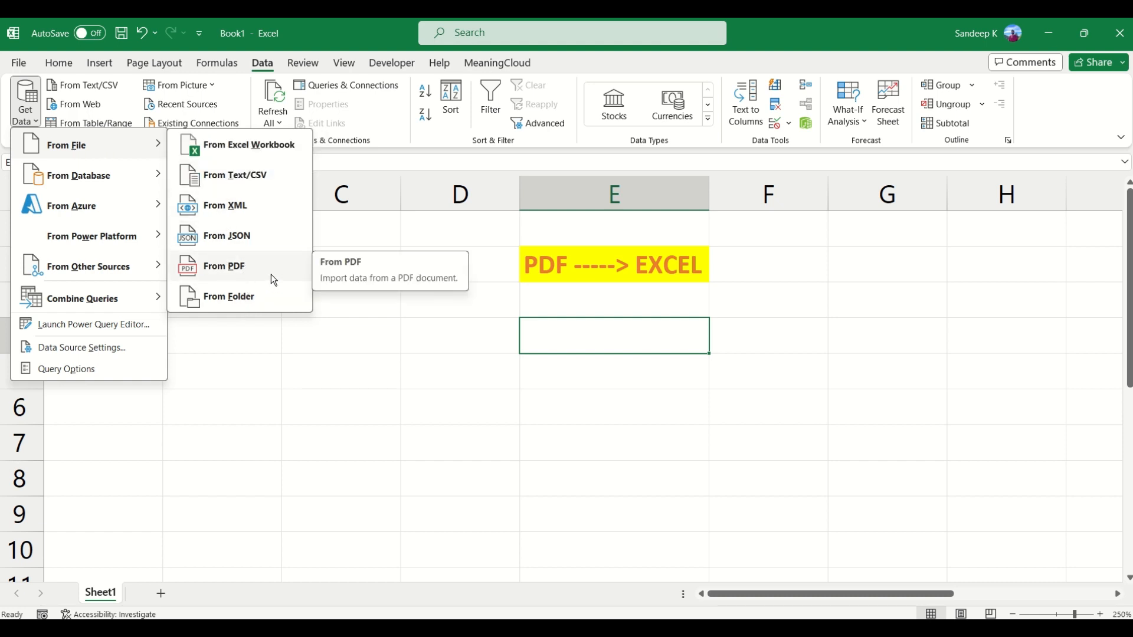
pyautogui.click(254, 266)
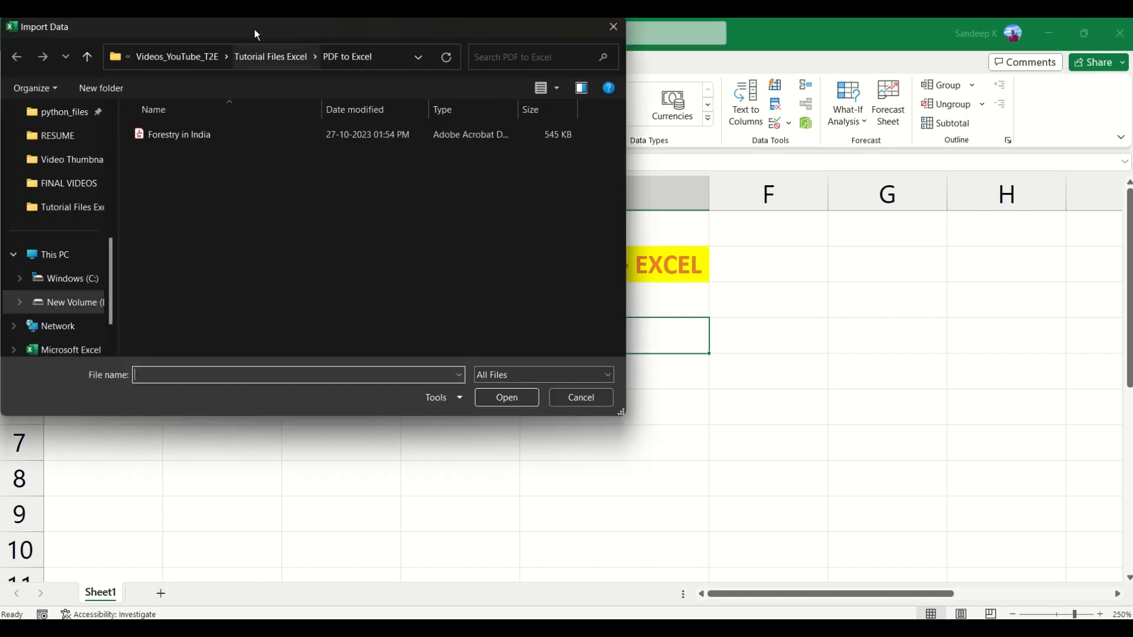
pyautogui.moveTo(252, 27); pyautogui.dragTo(253, 39)
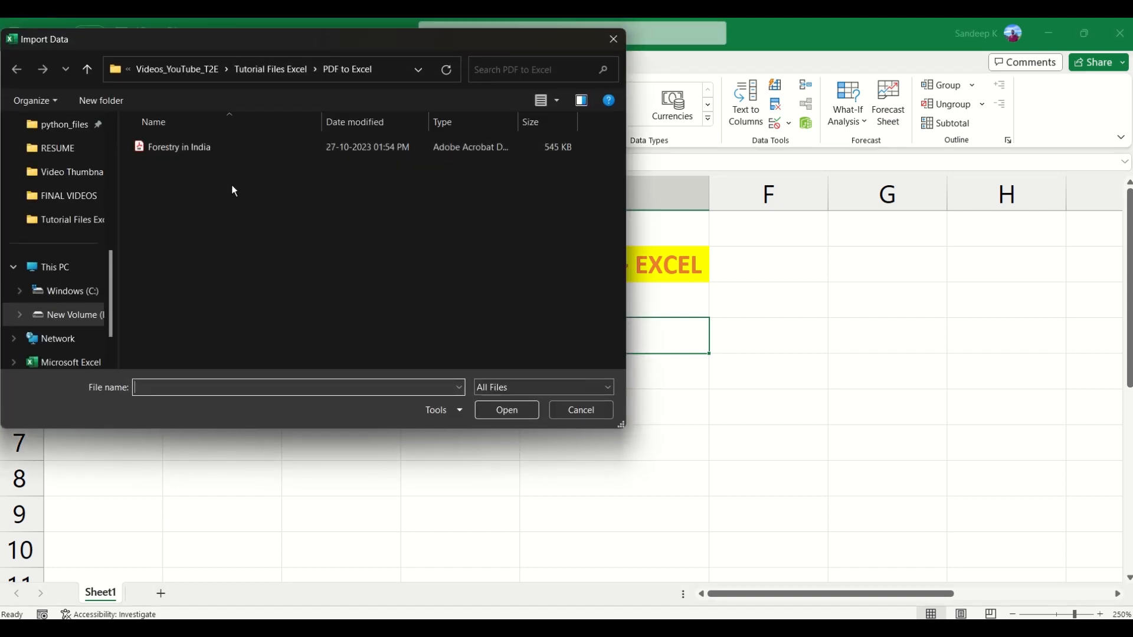
pyautogui.click(182, 145)
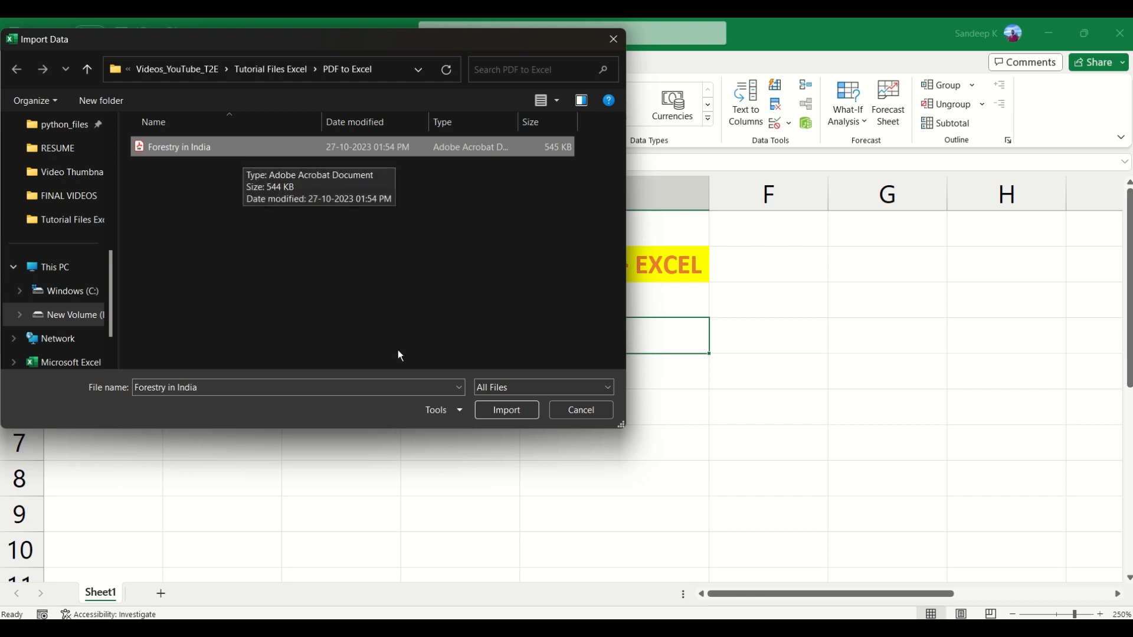
pyautogui.click(504, 412)
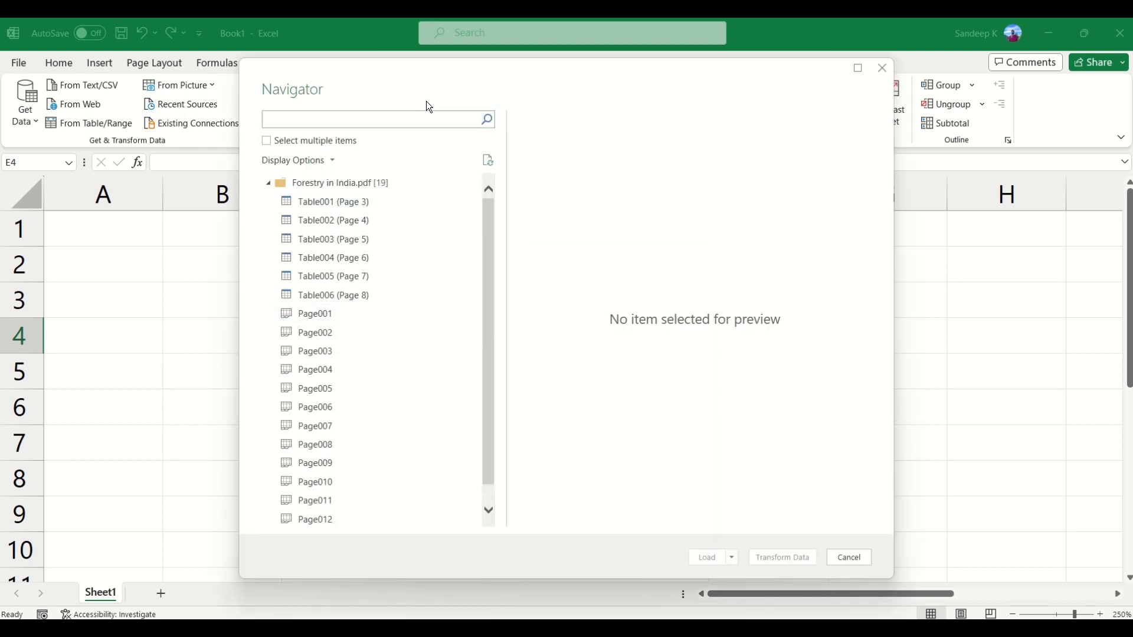
# Step: Look through the tables and pages found in the PDF, previewing Table001 (Page 3) and Page001
pyautogui.moveTo(448, 82); pyautogui.dragTo(446, 85)
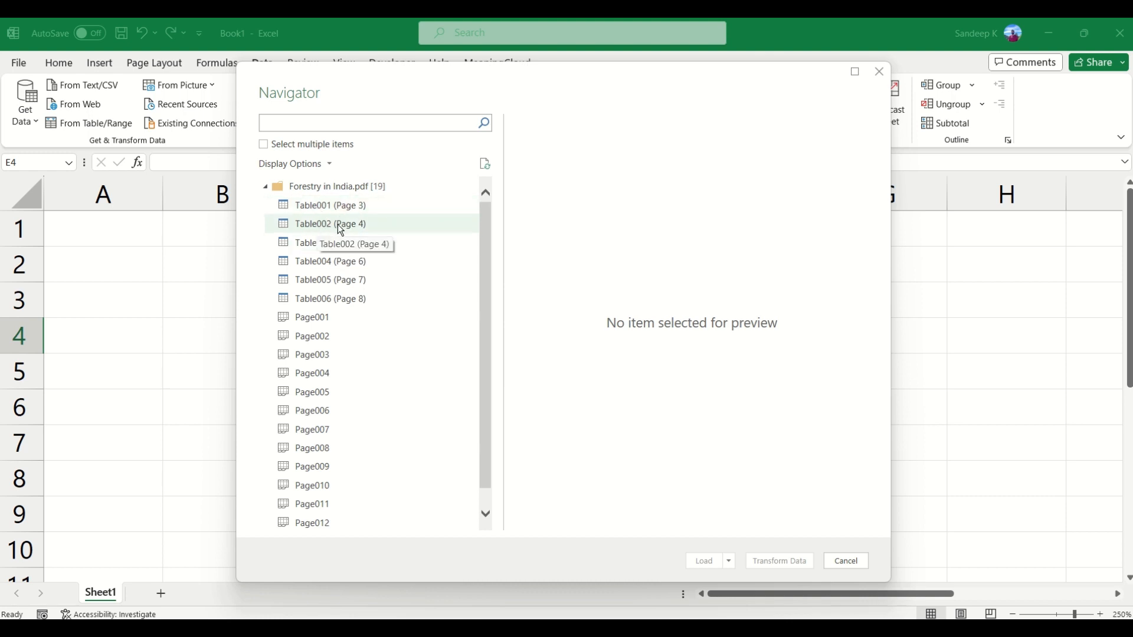
pyautogui.scroll(-1, 349, 437)
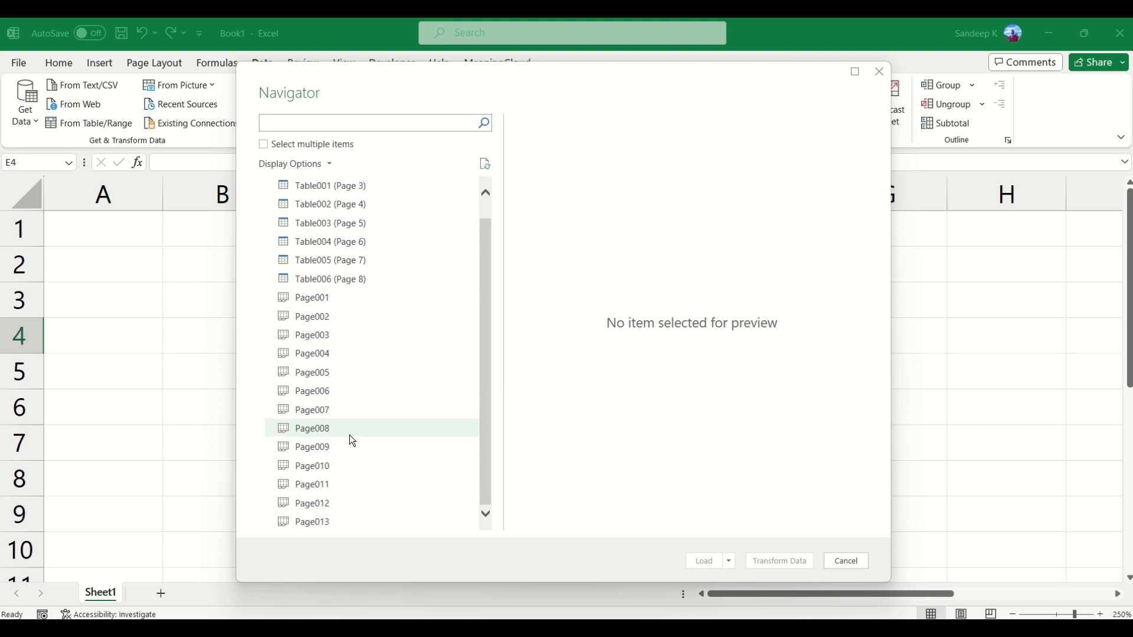
pyautogui.scroll(1, 350, 434)
pyautogui.click(324, 209)
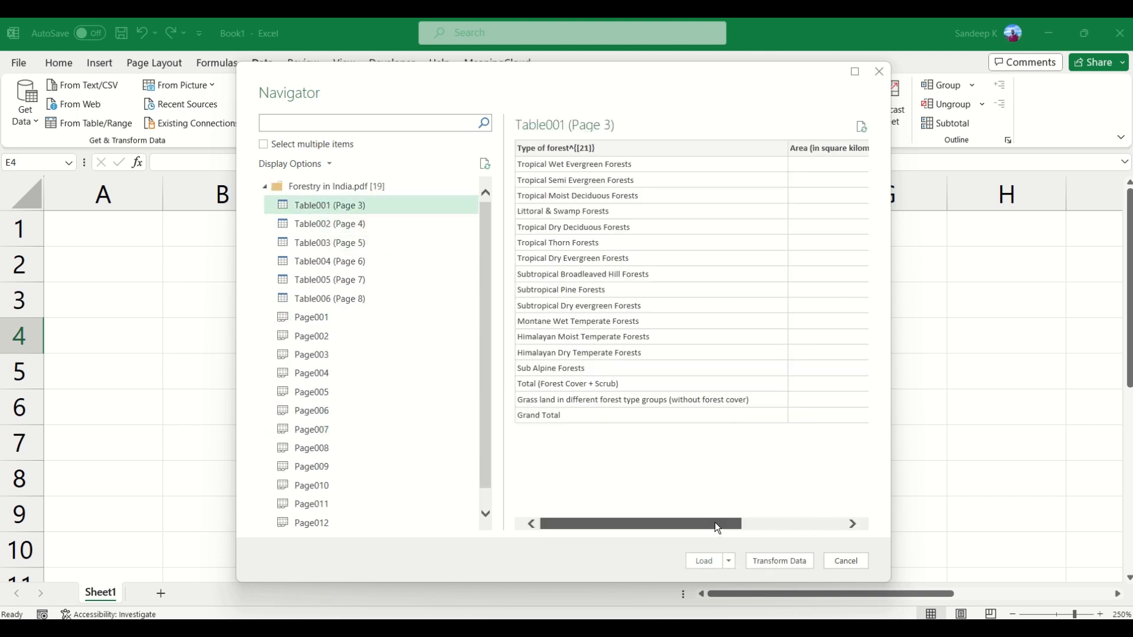
pyautogui.moveTo(714, 523); pyautogui.dragTo(633, 519)
pyautogui.click(323, 318)
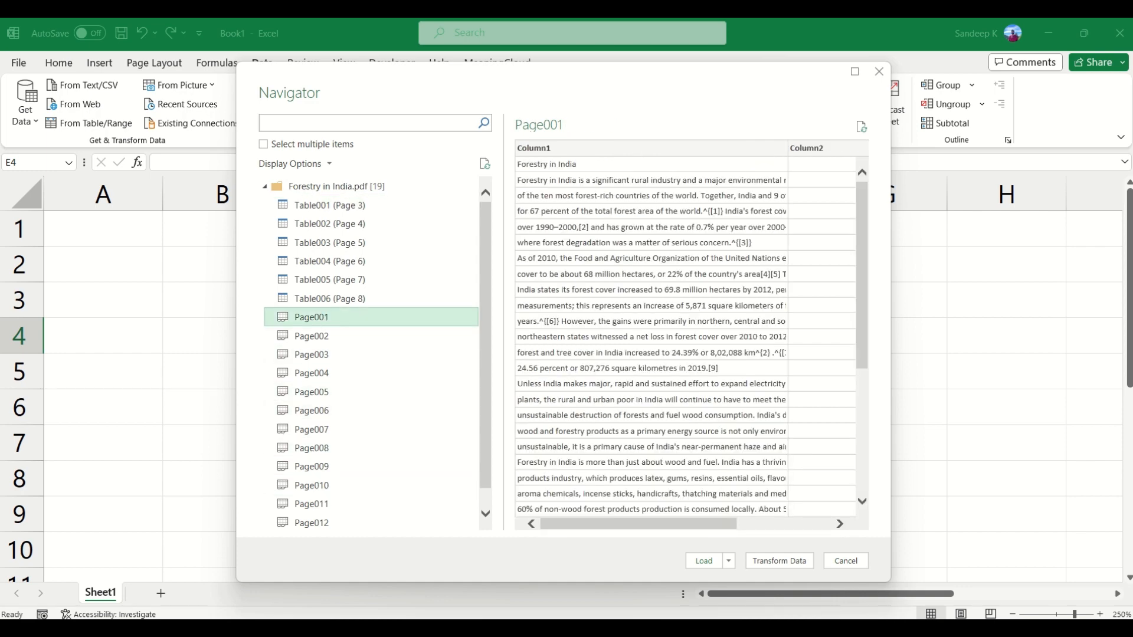
# Step: Switch to File Explorer, open the "Forestry in India" PDF from Tutorial Files Excel > PDF to Excel in Acrobat, and hide the tools pane
pyautogui.press('super+e')
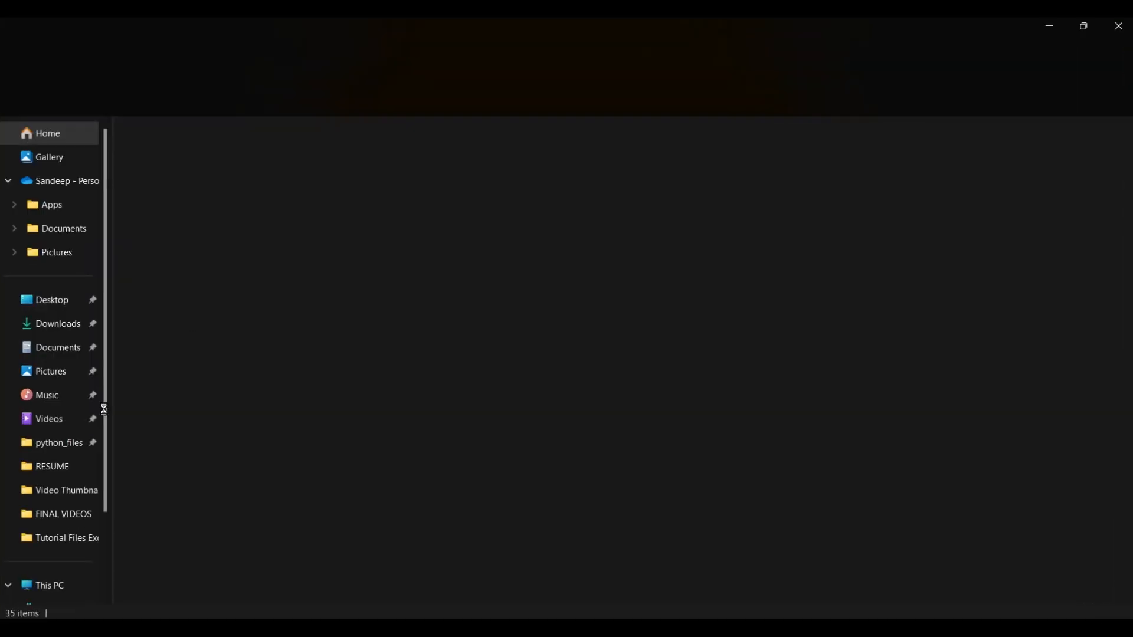
pyautogui.click(63, 543)
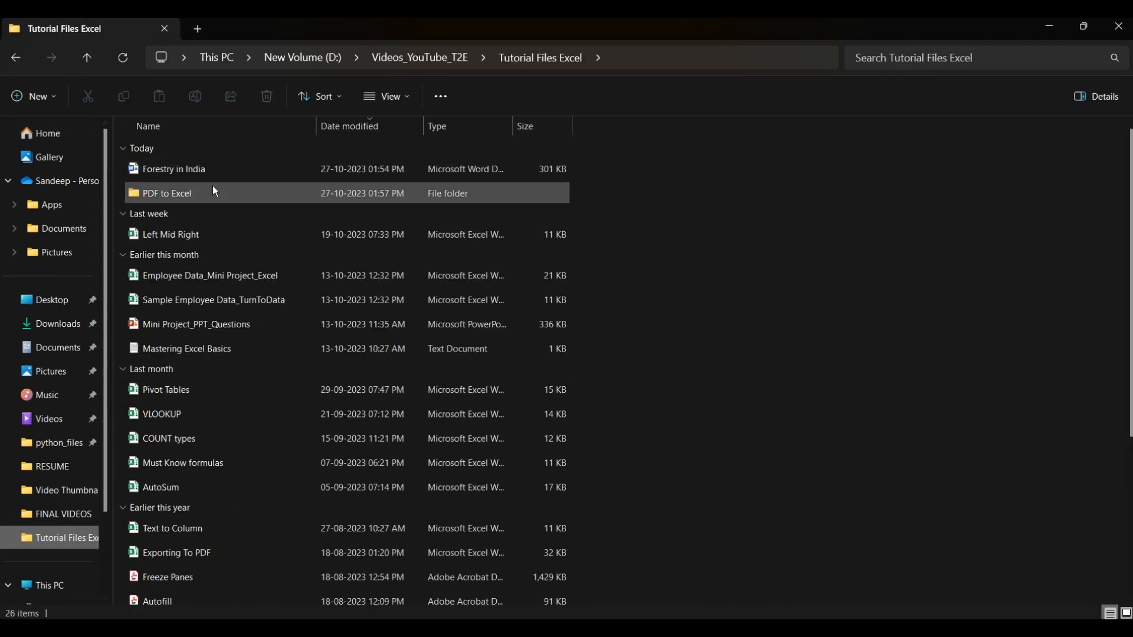
pyautogui.doubleClick(195, 195)
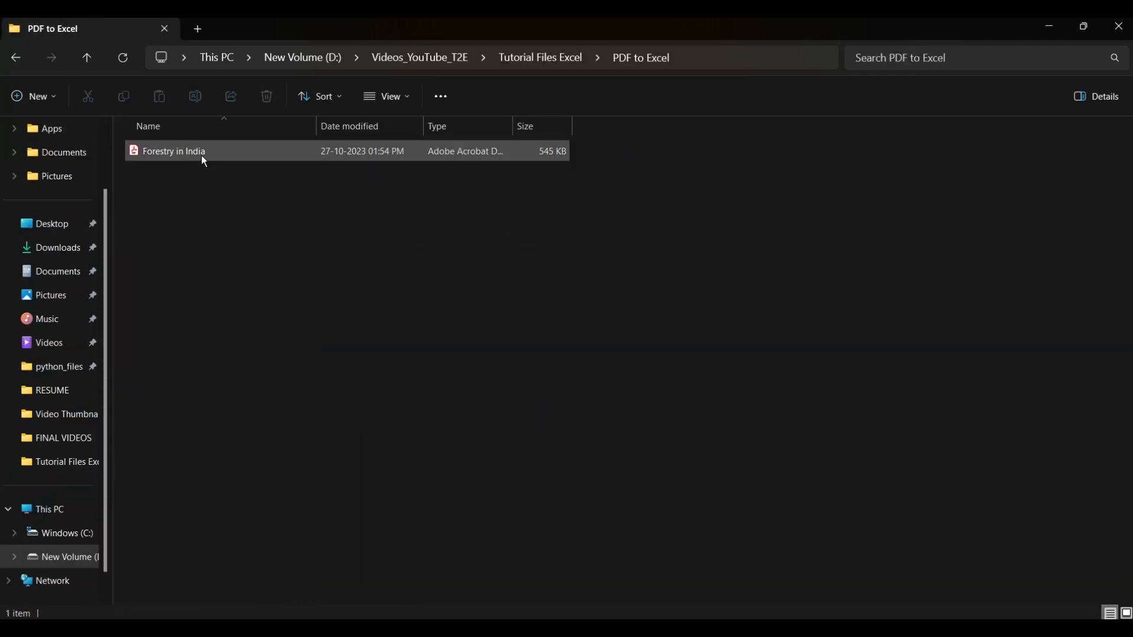
pyautogui.click(202, 155)
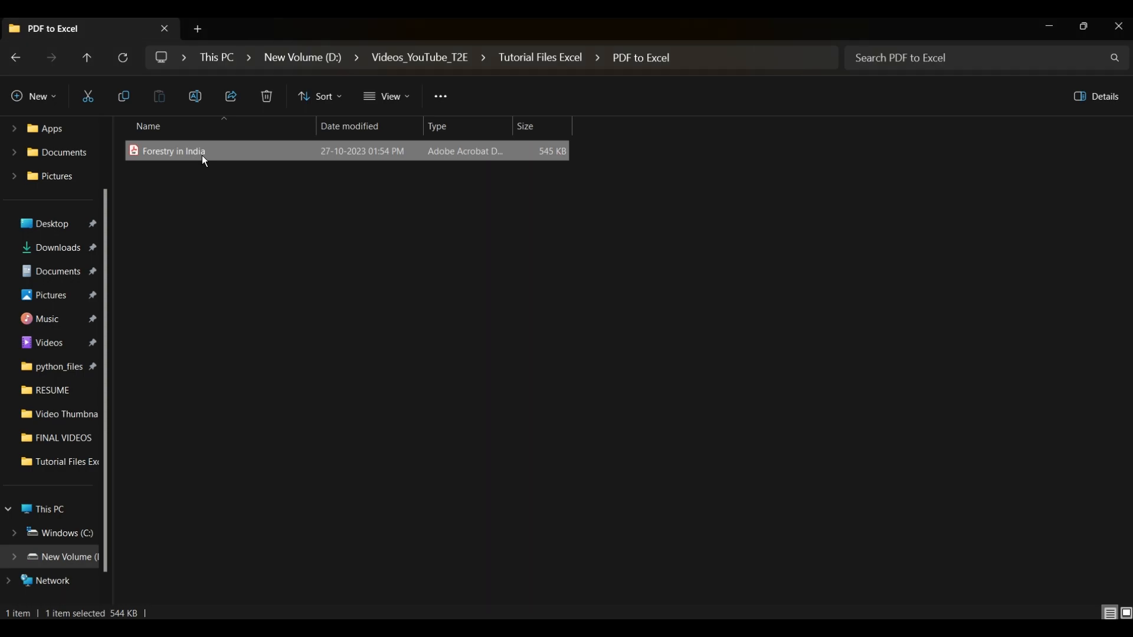
pyautogui.doubleClick(202, 155)
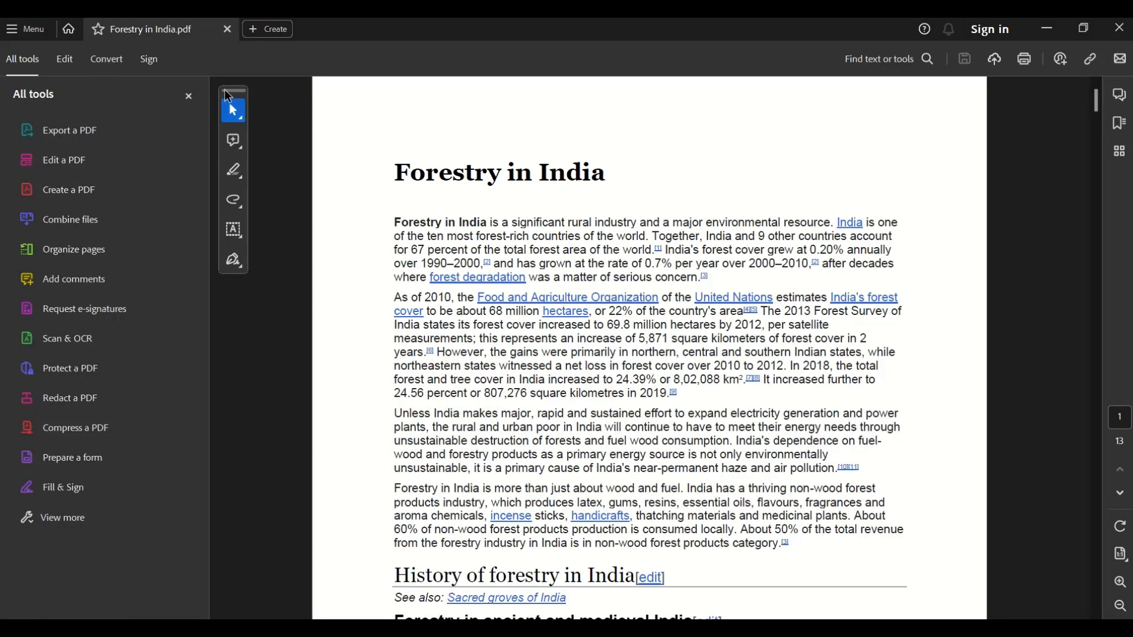
pyautogui.click(189, 96)
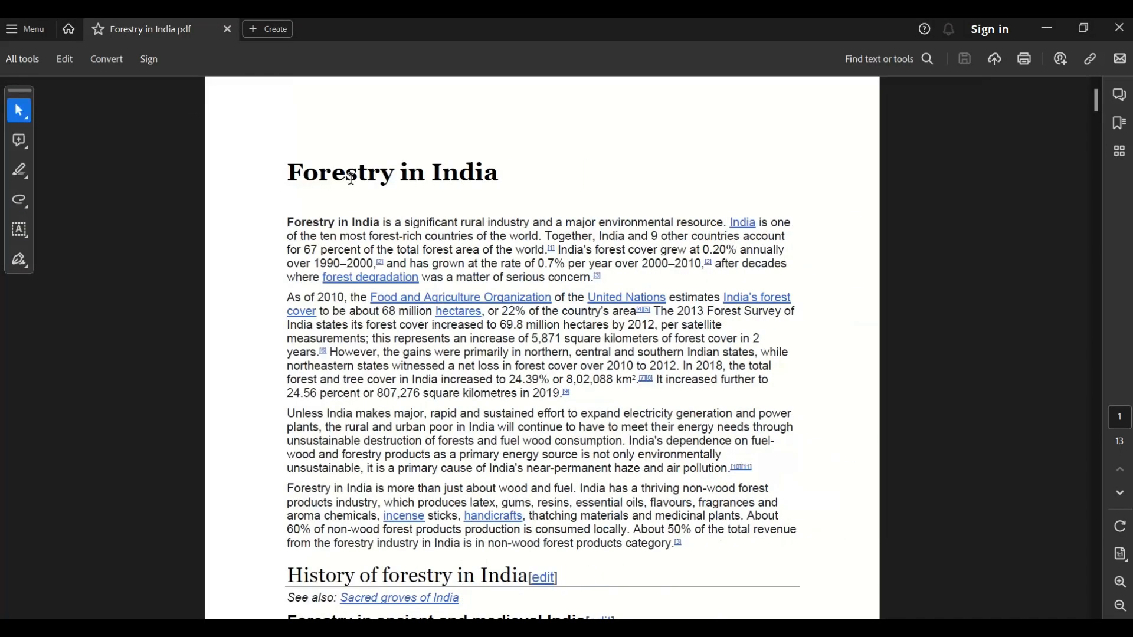
# Step: Read through the opening pages of the PDF and examine the full table of forest types on page 3
pyautogui.scroll(-2, 509, 391)
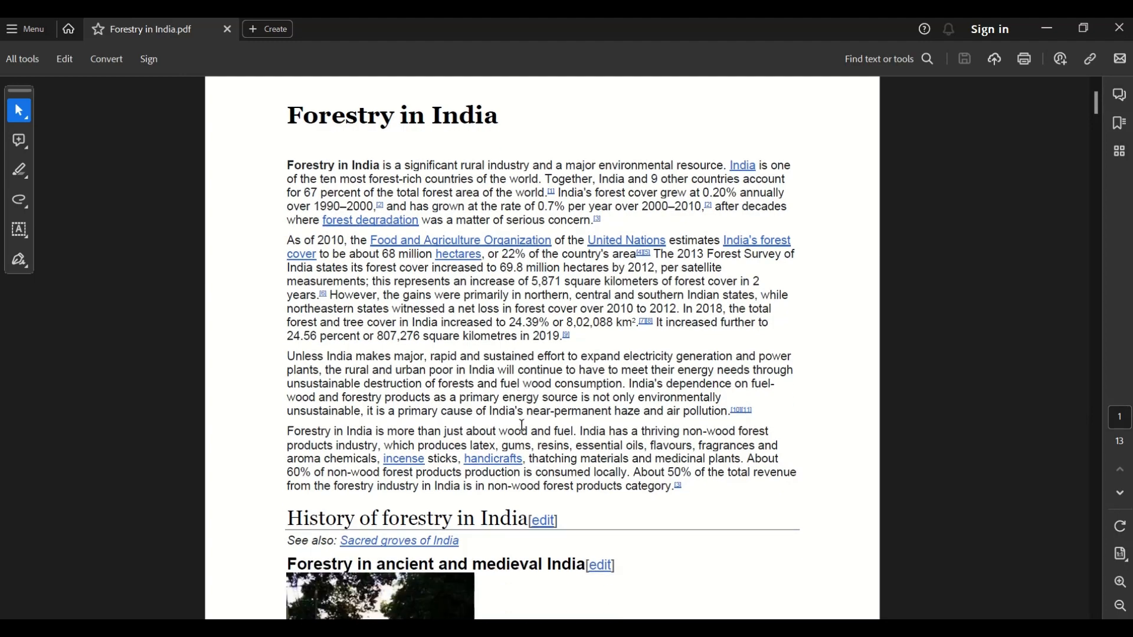
pyautogui.scroll(-2, 527, 342)
pyautogui.scroll(-5, 575, 364)
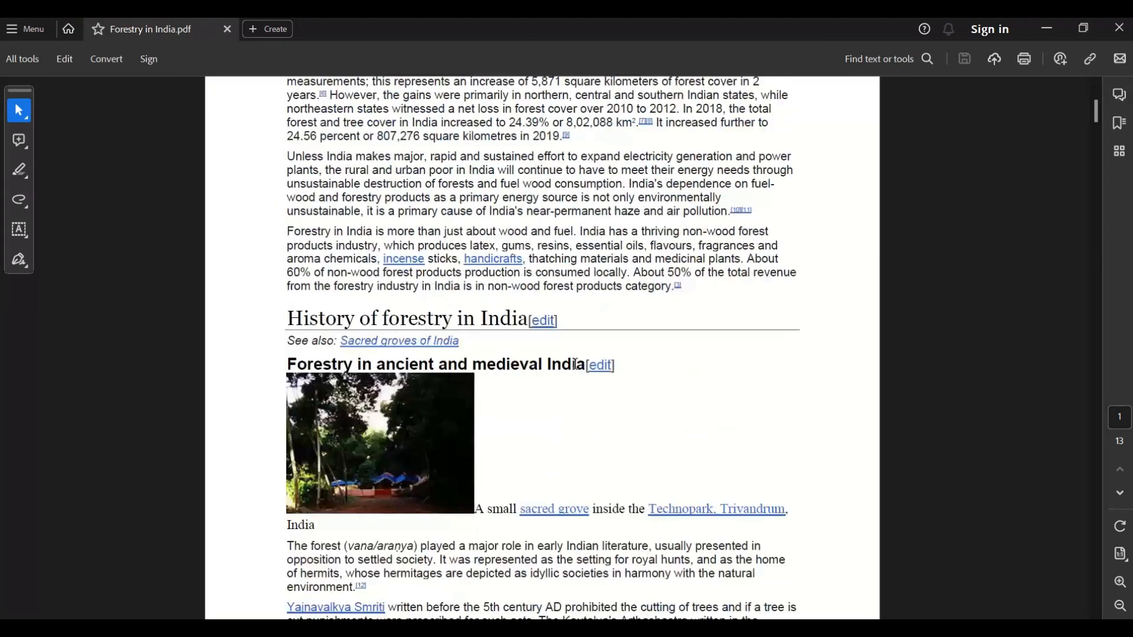
pyautogui.scroll(-20, 547, 395)
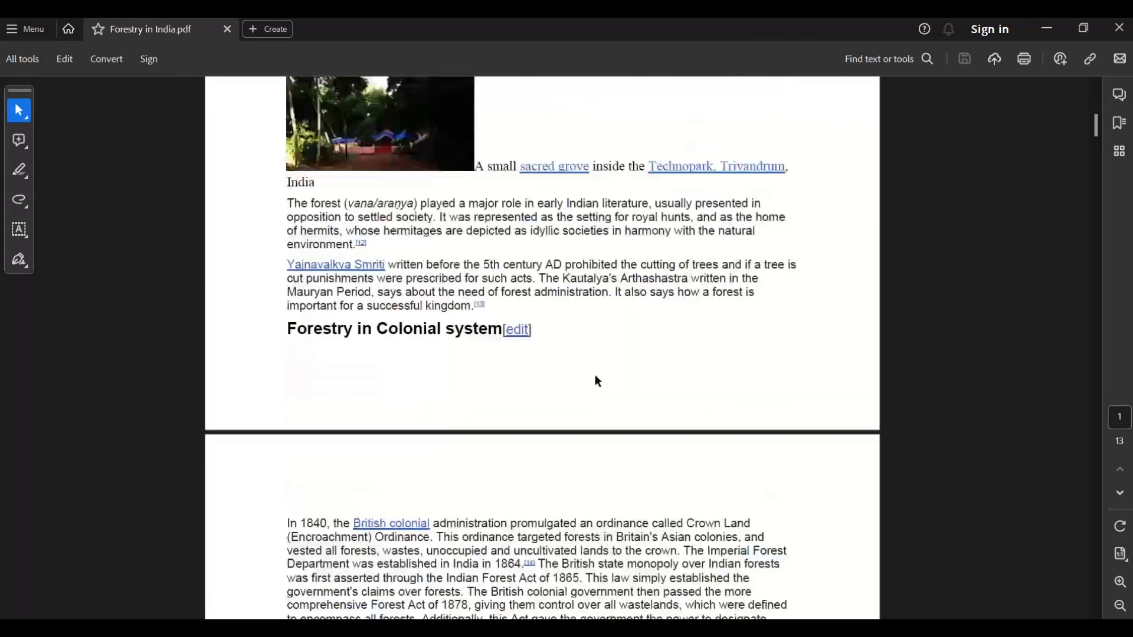
pyautogui.scroll(-20, 595, 375)
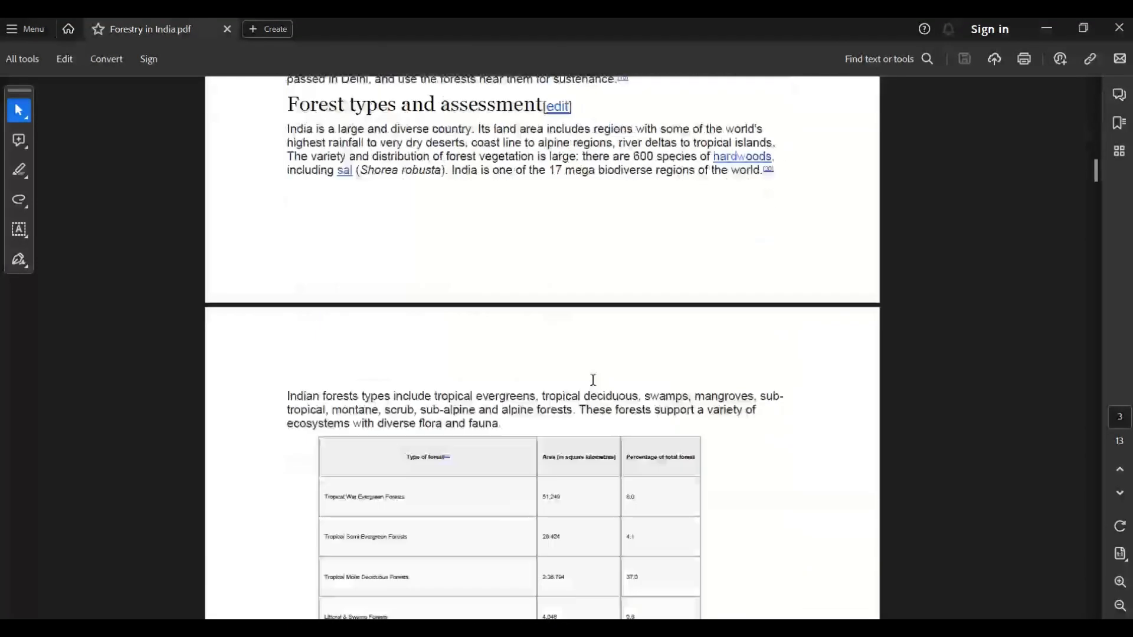
pyautogui.scroll(-3, 593, 380)
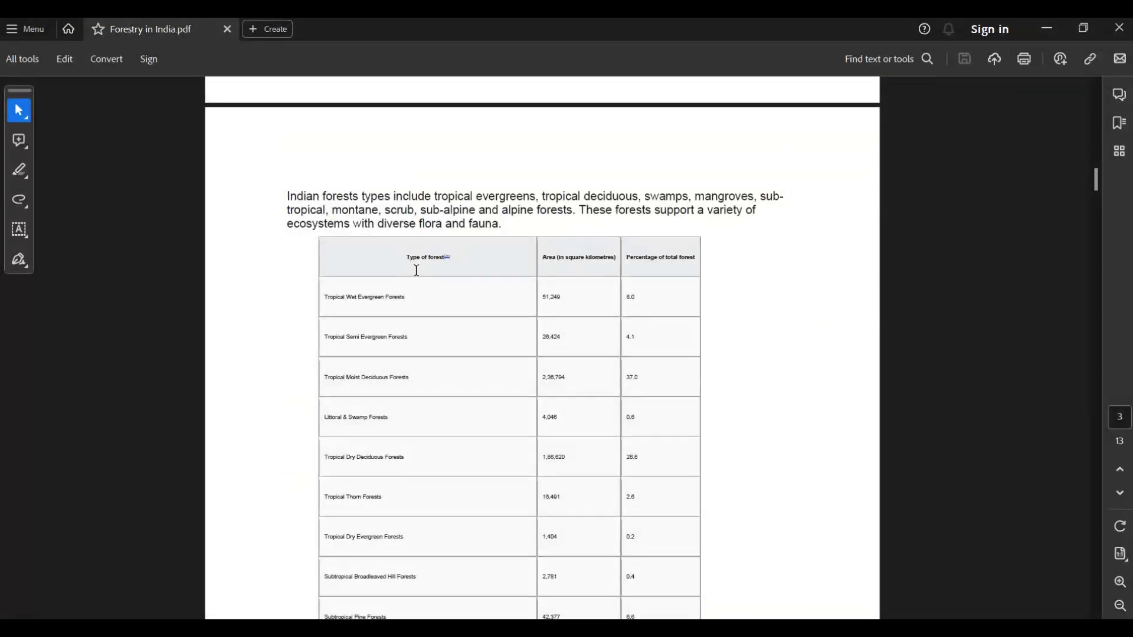
pyautogui.scroll(-3, 417, 271)
pyautogui.scroll(-3, 531, 330)
pyautogui.scroll(4, 541, 329)
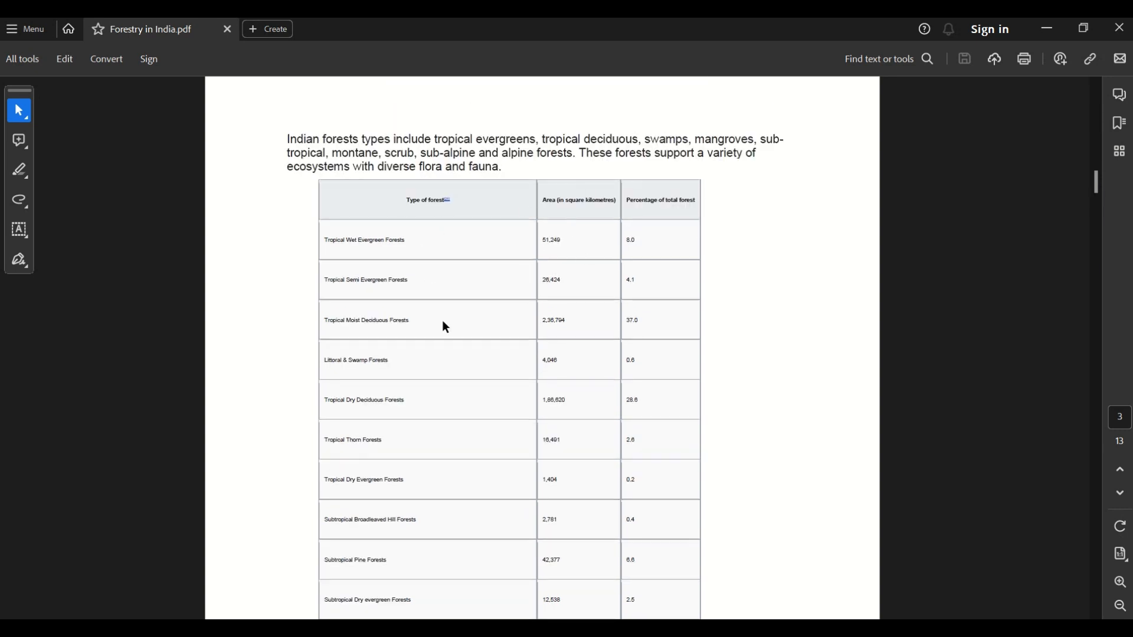
pyautogui.scroll(-3, 446, 327)
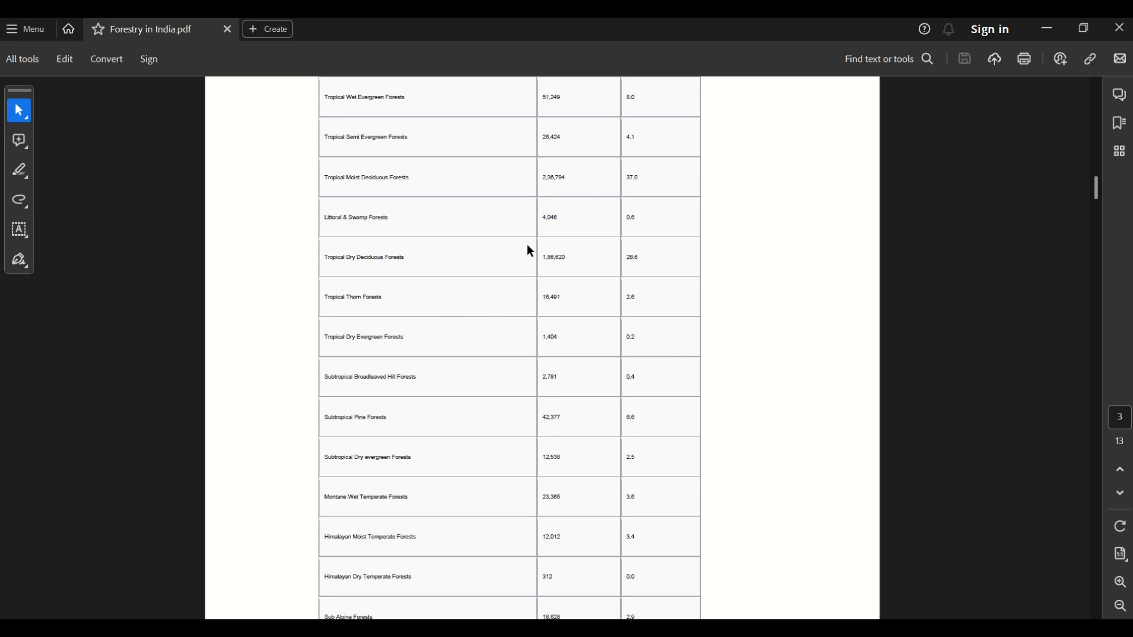
pyautogui.scroll(-12, 529, 251)
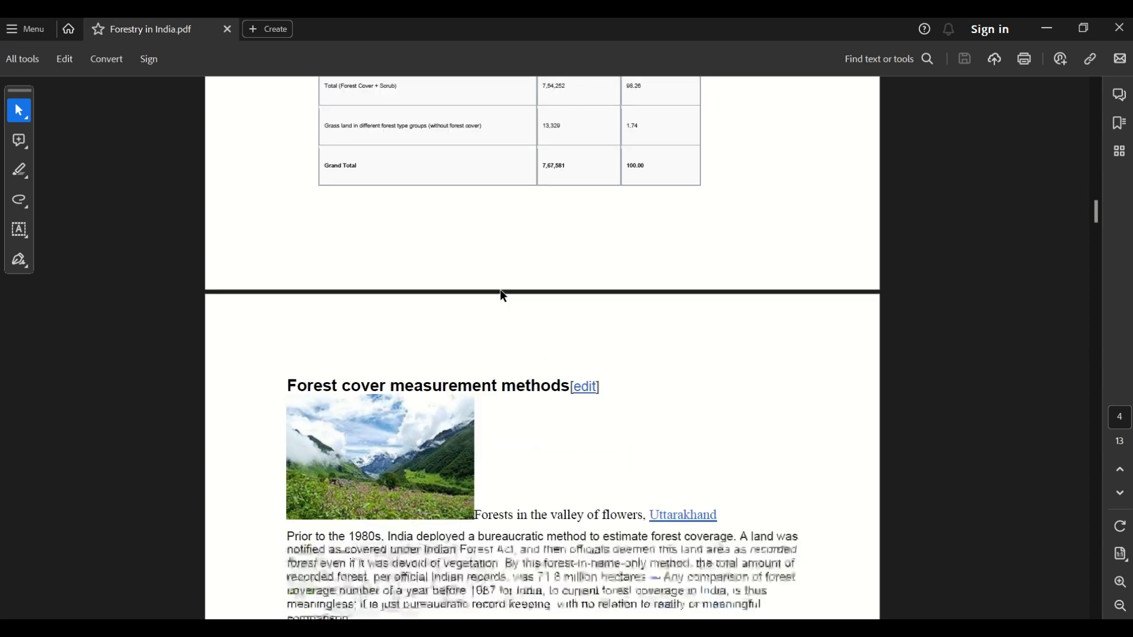
# Step: Review the rest of the PDF from page 4 through page 13, and return to the state-wise forest area table on page 6
pyautogui.scroll(-10, 503, 295)
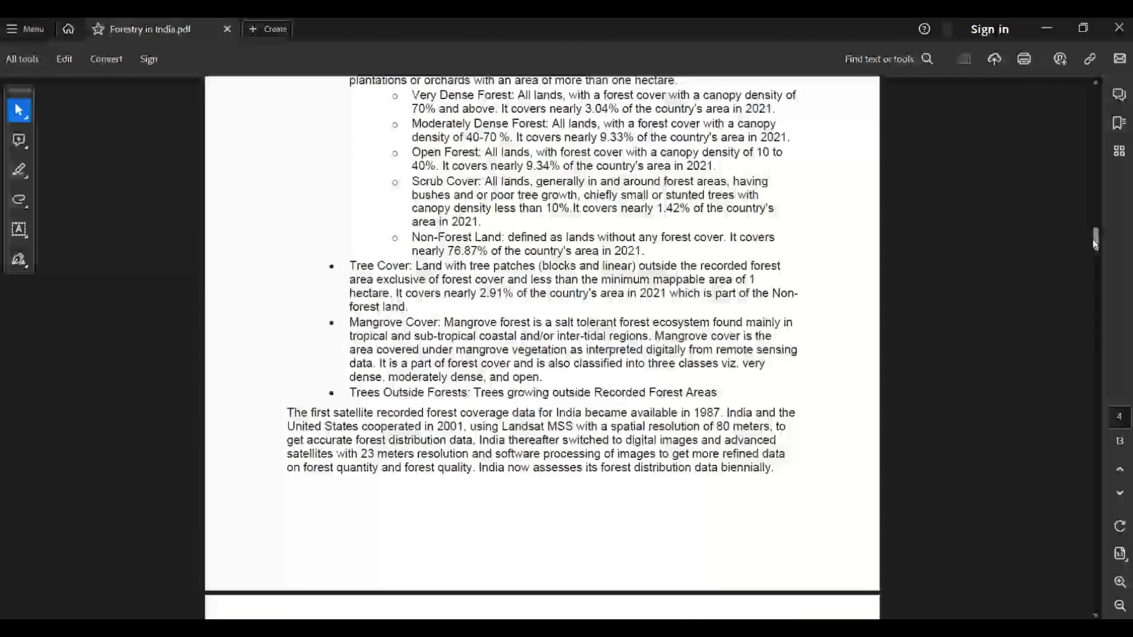
pyautogui.moveTo(1095, 244); pyautogui.dragTo(1095, 282)
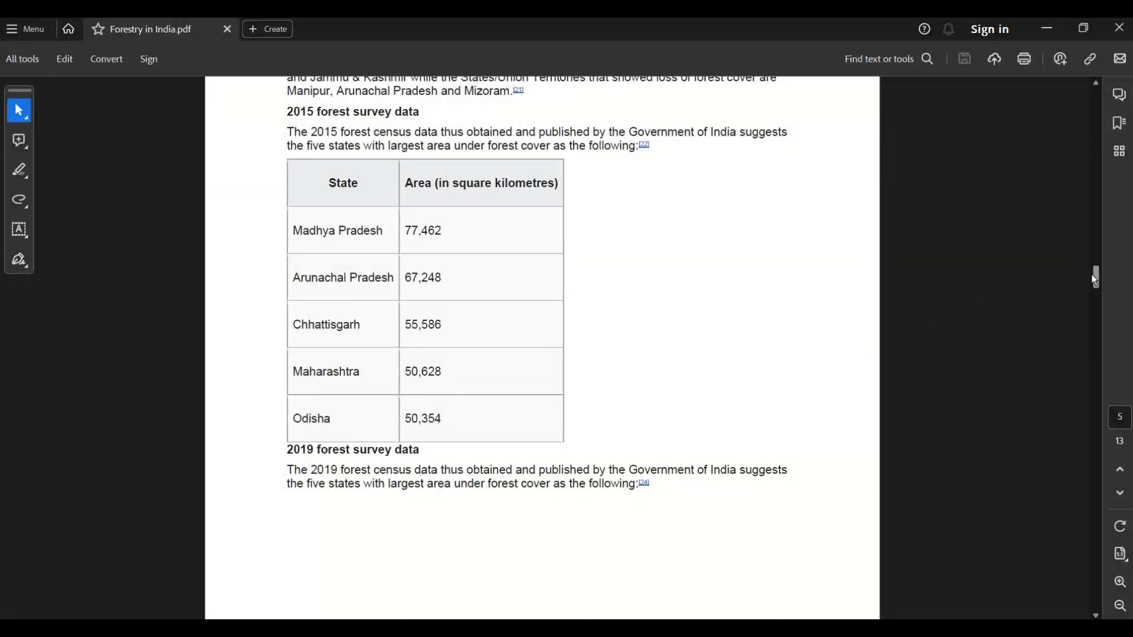
pyautogui.moveTo(1095, 281); pyautogui.dragTo(1100, 360)
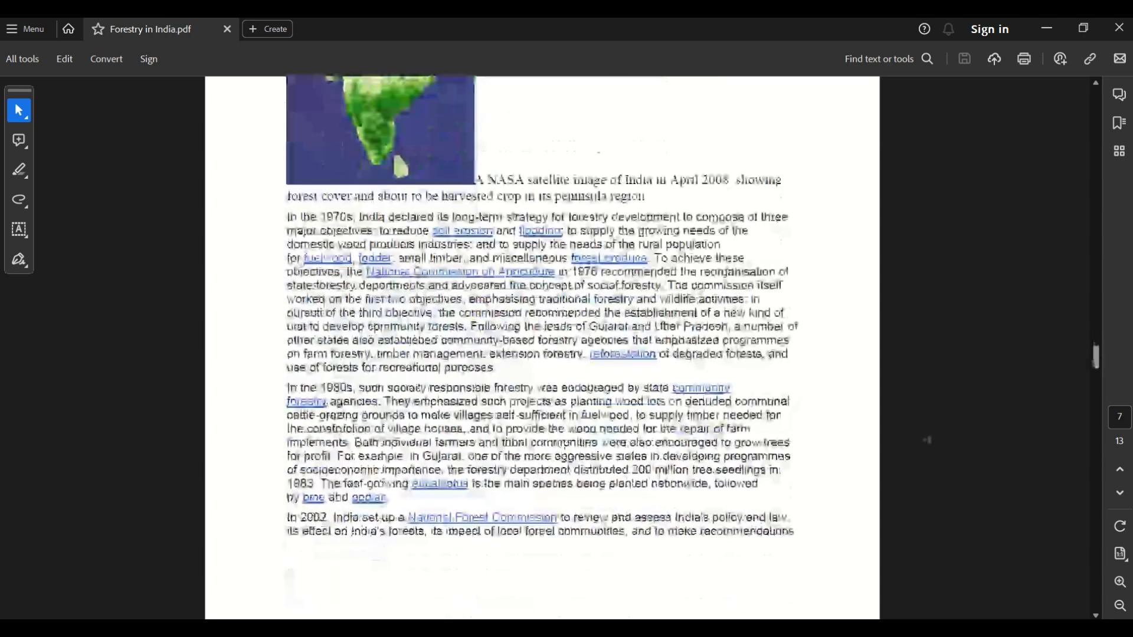
pyautogui.scroll(-15, 753, 465)
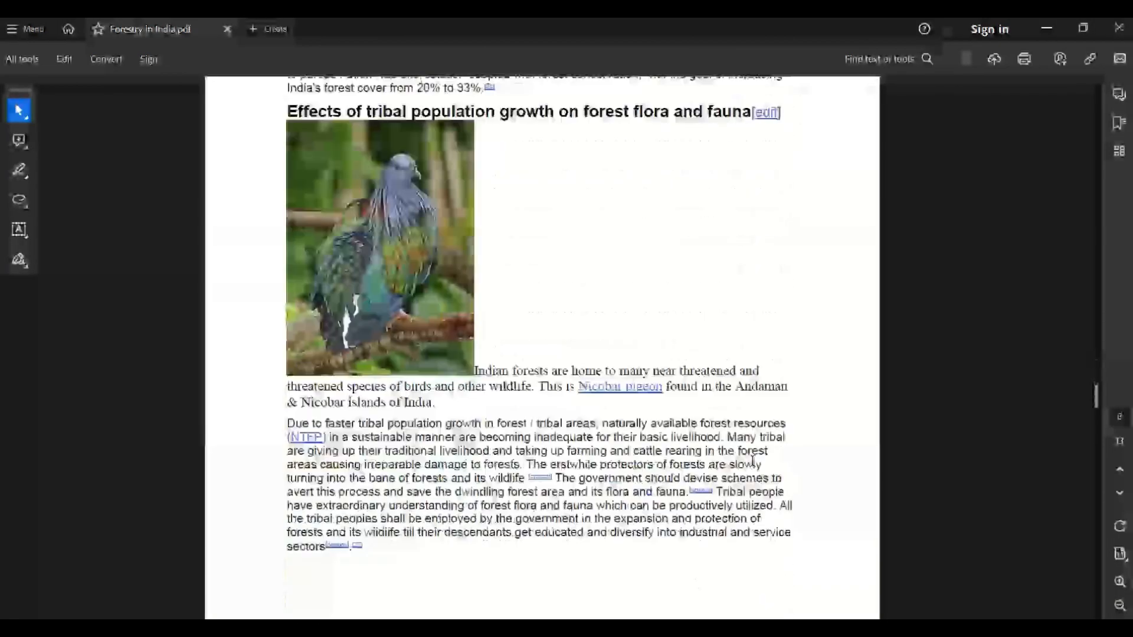
pyautogui.scroll(-20, 752, 460)
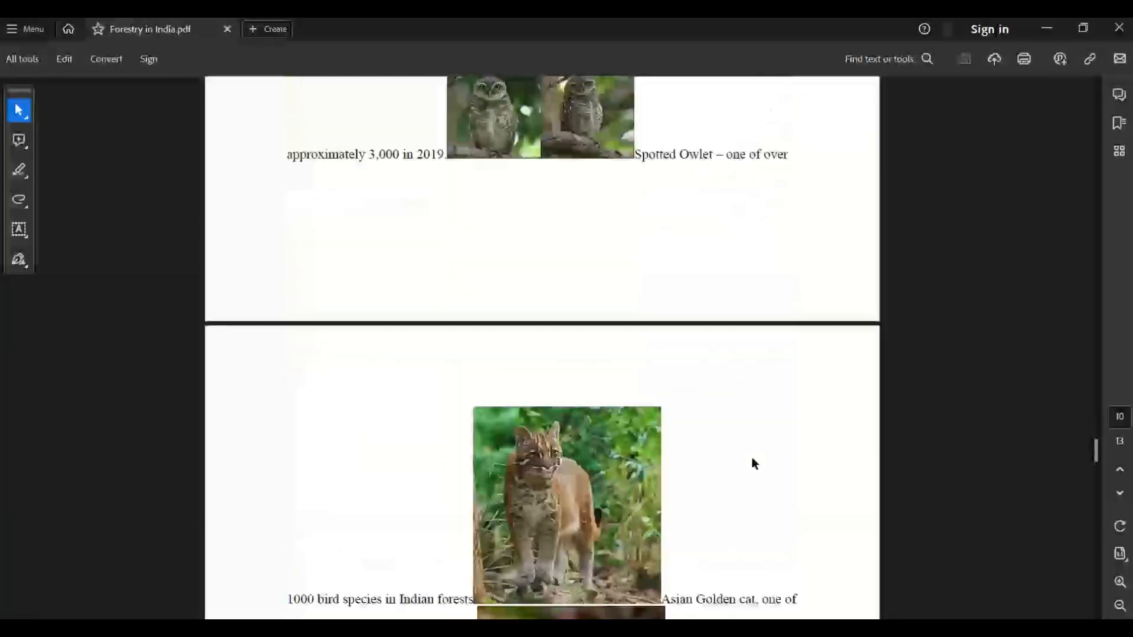
pyautogui.scroll(-20, 752, 459)
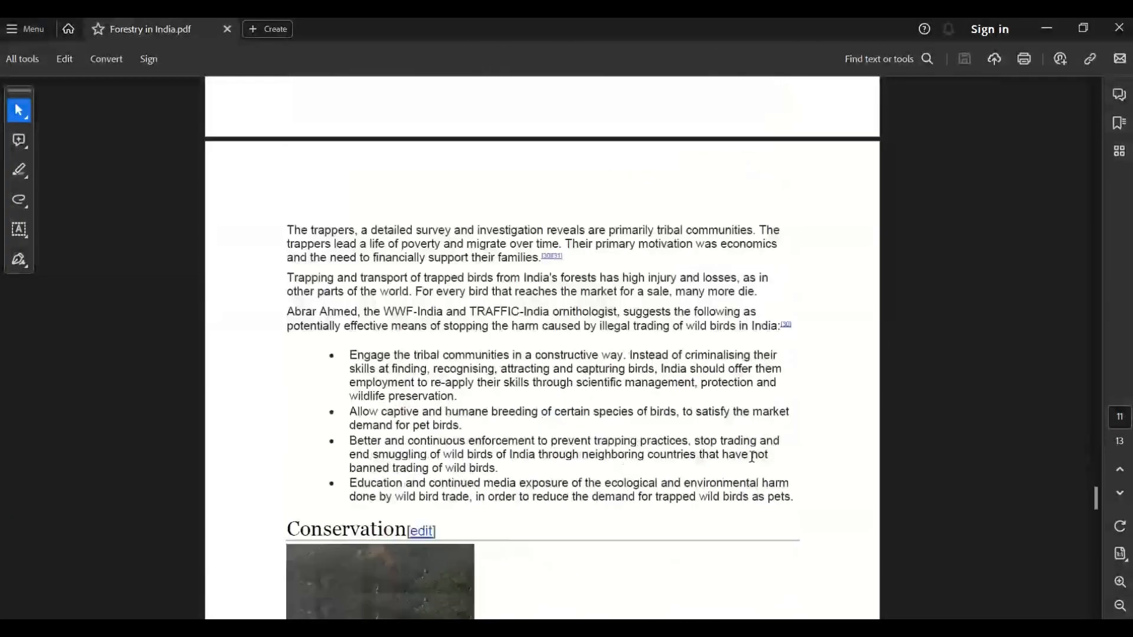
pyautogui.scroll(-20, 752, 455)
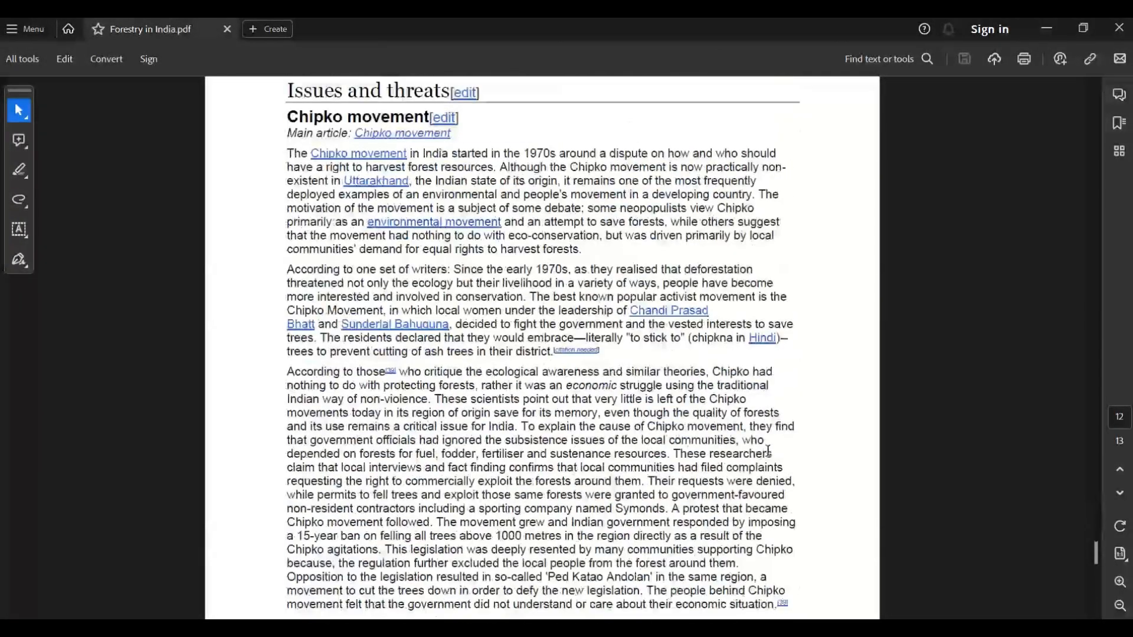
pyautogui.scroll(-20, 769, 452)
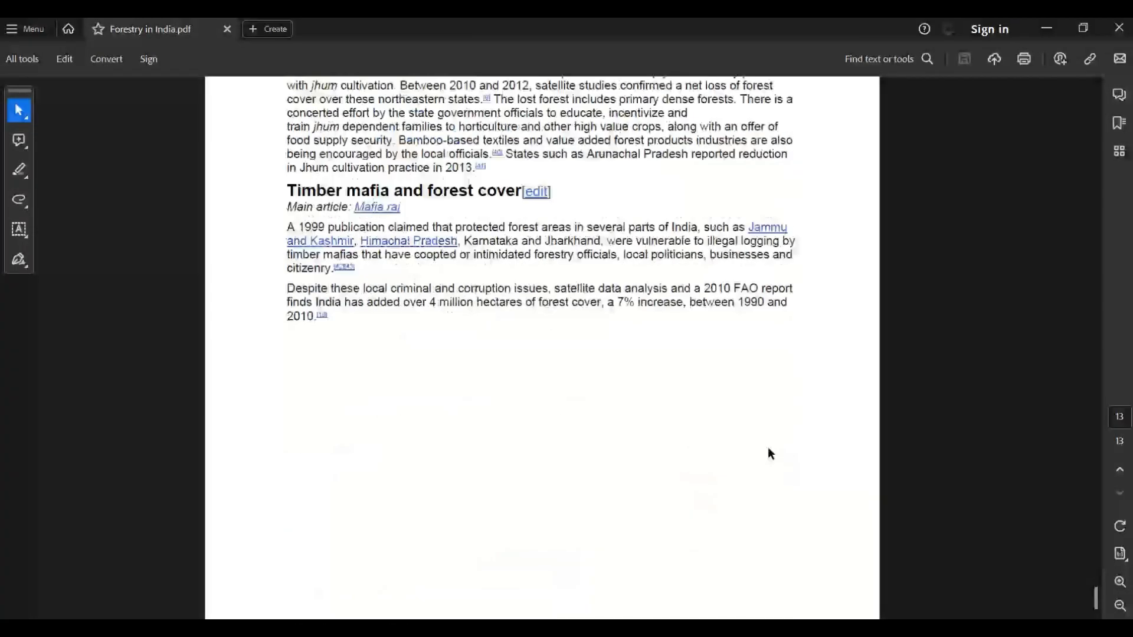
pyautogui.scroll(10, 767, 448)
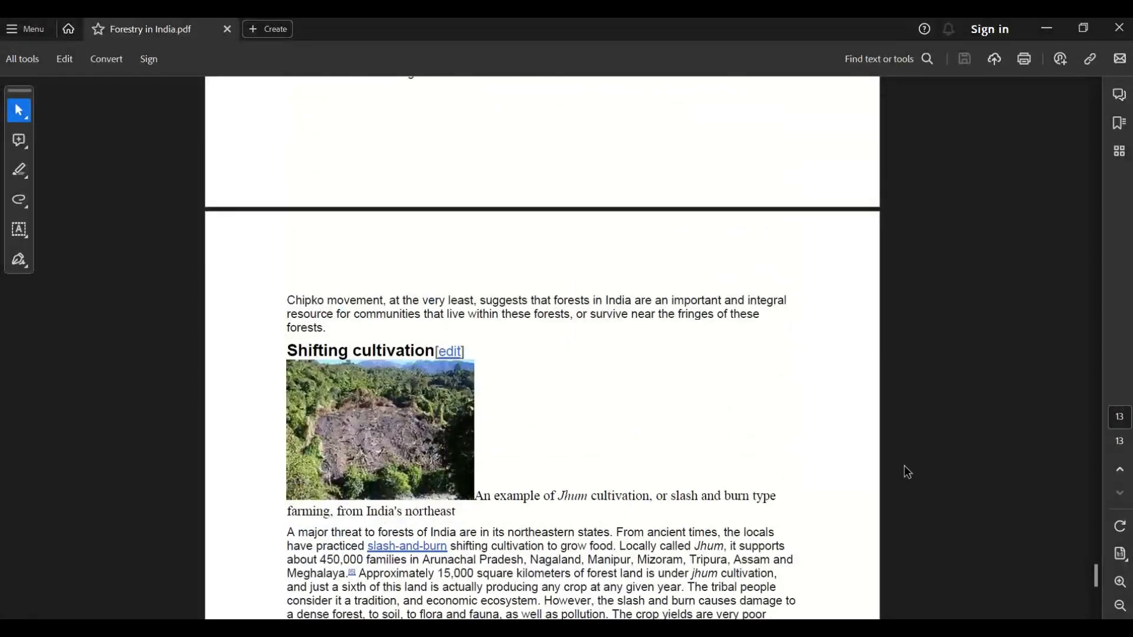
pyautogui.moveTo(1097, 583); pyautogui.dragTo(1093, 308)
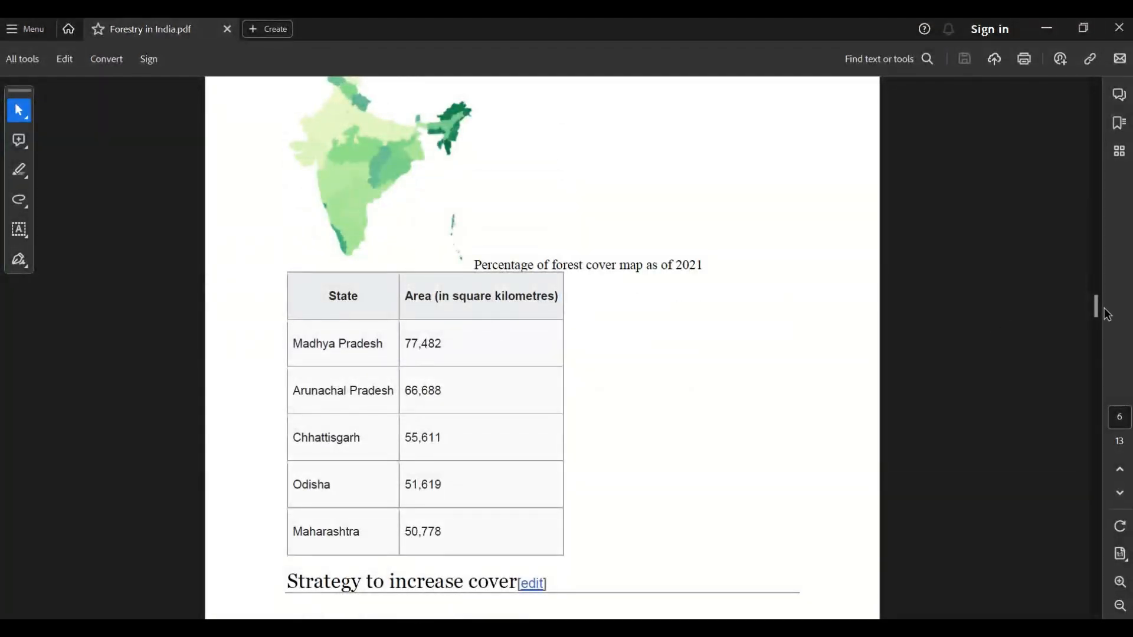
# Step: Return to page 3 of the PDF, switch back to Excel, and preview Table001 (Page 3), Table002 (Page 4) and Table003 (Page 5) in the Navigator
pyautogui.moveTo(1096, 315); pyautogui.dragTo(1080, 196)
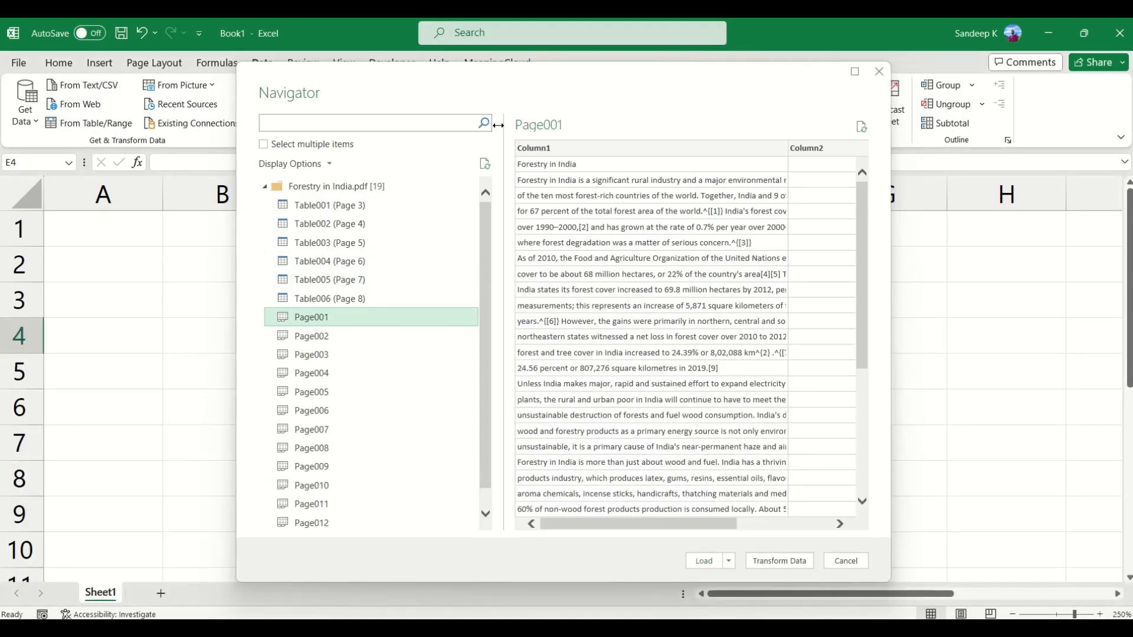
pyautogui.click(335, 205)
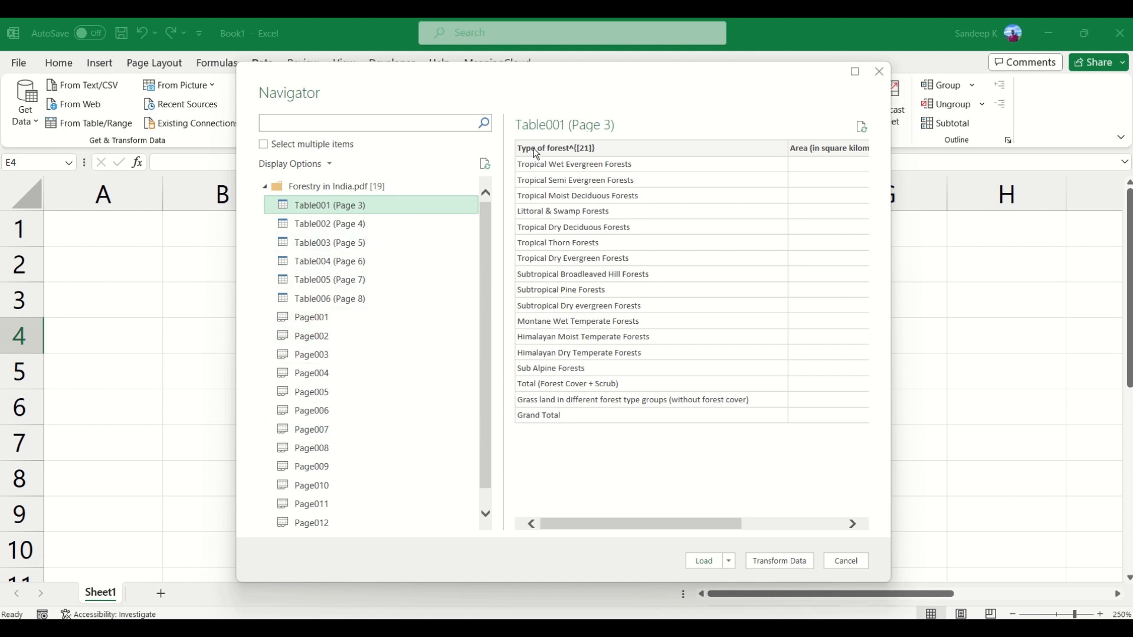
pyautogui.moveTo(650, 526); pyautogui.dragTo(717, 524)
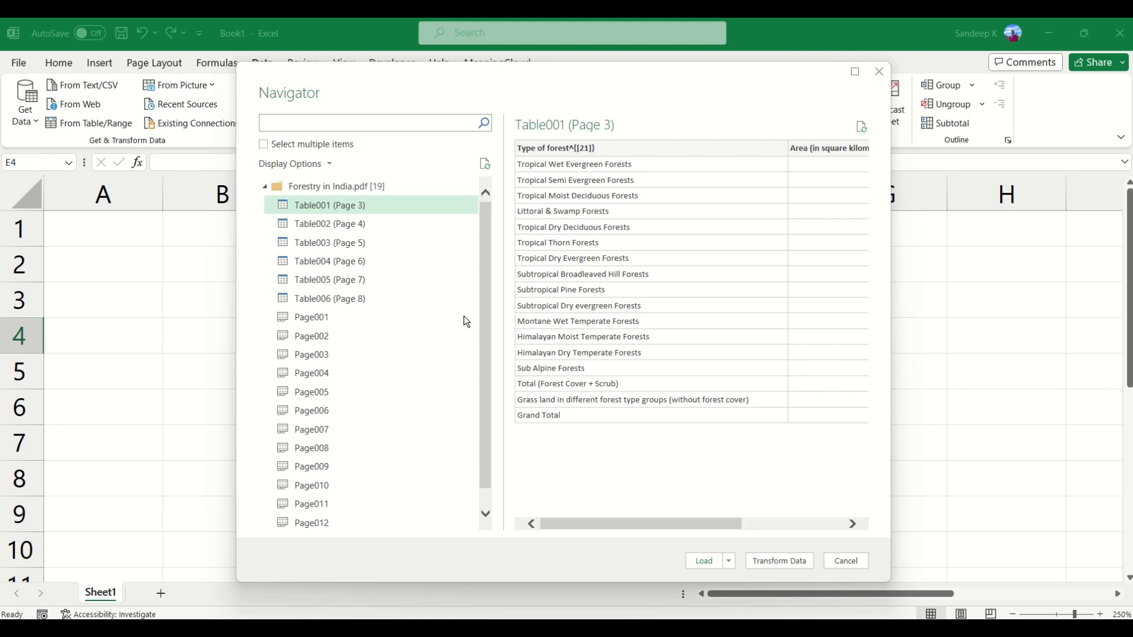
pyautogui.click(324, 224)
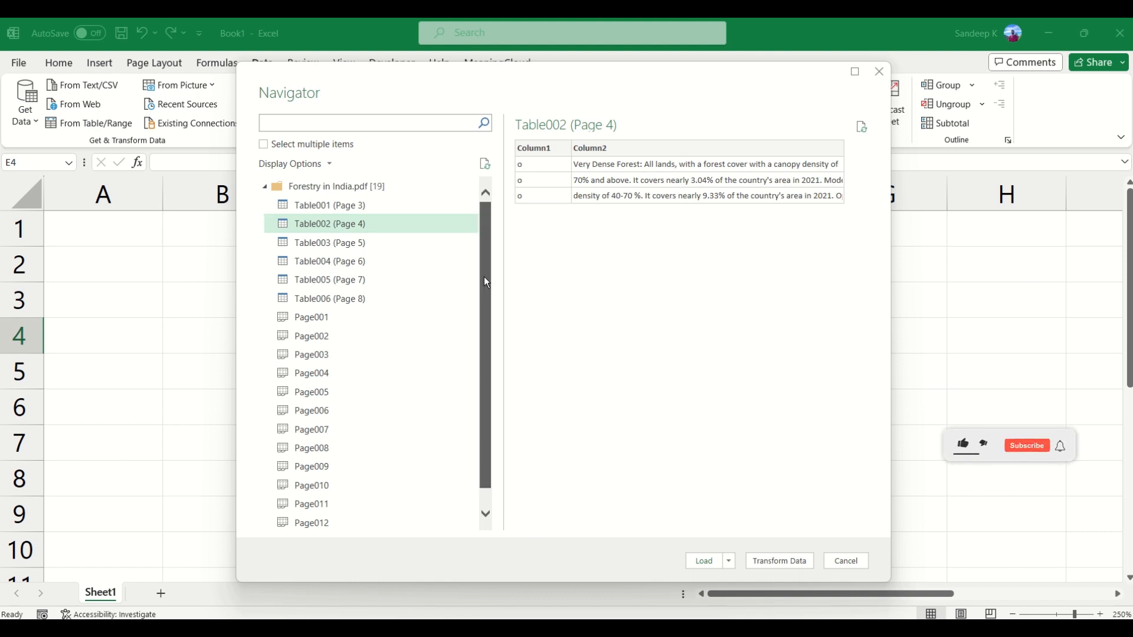
pyautogui.moveTo(484, 275)
pyautogui.mouseDown()
pyautogui.moveTo(486, 288)
pyautogui.moveTo(483, 264)
pyautogui.mouseUp()
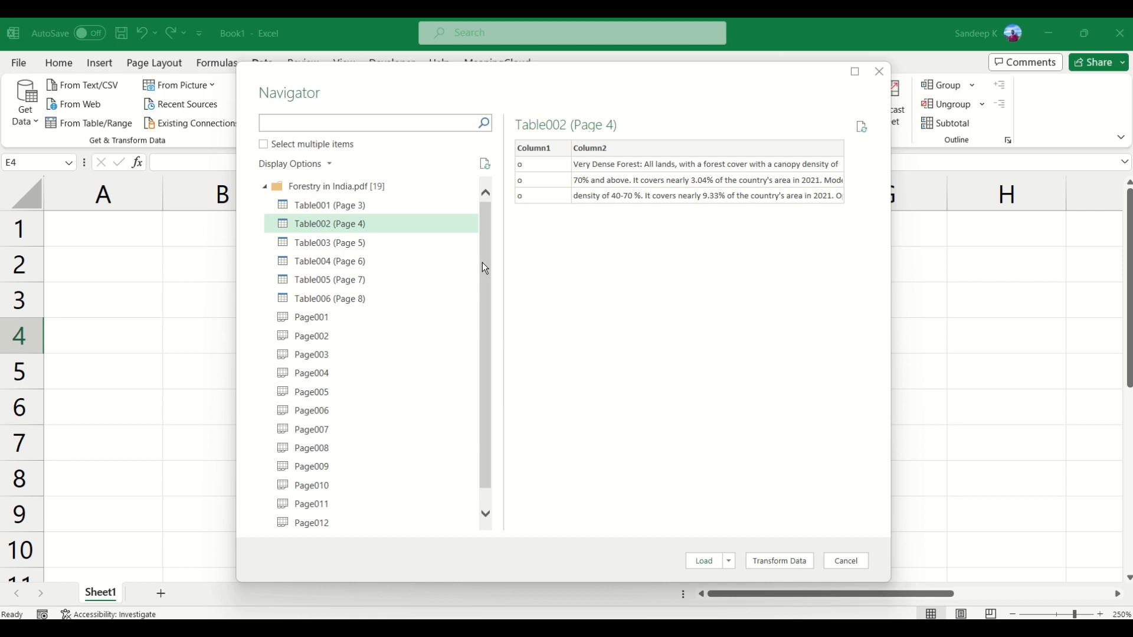
pyautogui.moveTo(483, 262)
pyautogui.mouseDown()
pyautogui.moveTo(482, 273)
pyautogui.moveTo(485, 258)
pyautogui.mouseUp()
pyautogui.click(348, 246)
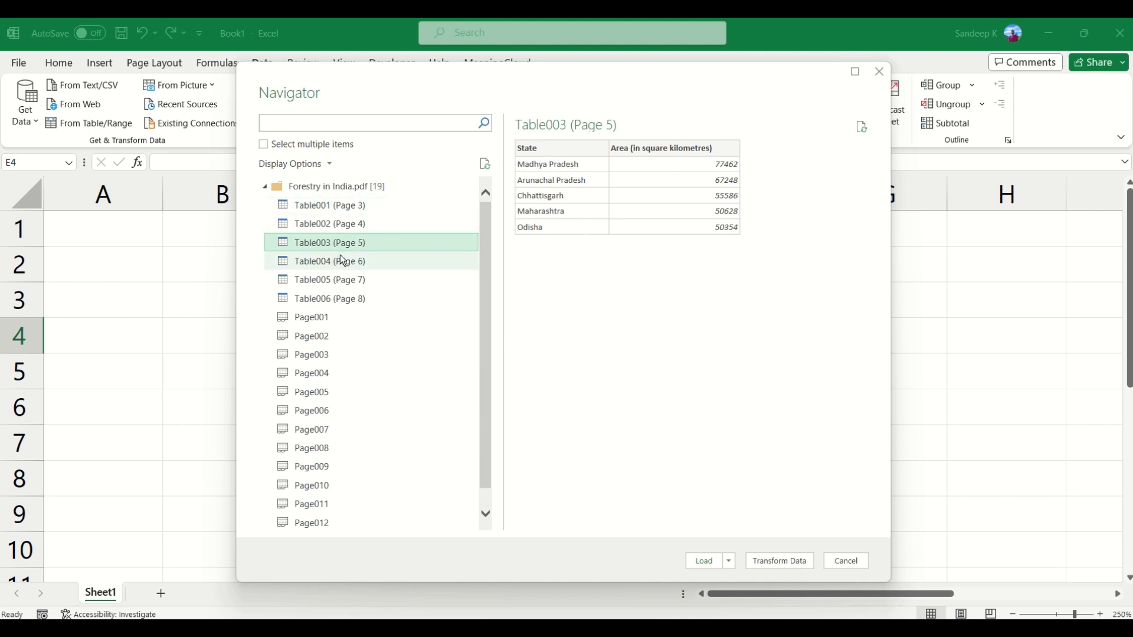
# Step: Enable selection of multiple items, choose Table001 (Page 3), Table003 (Page 5) and Table004 (Page 6), and look at the available load options
pyautogui.click(264, 146)
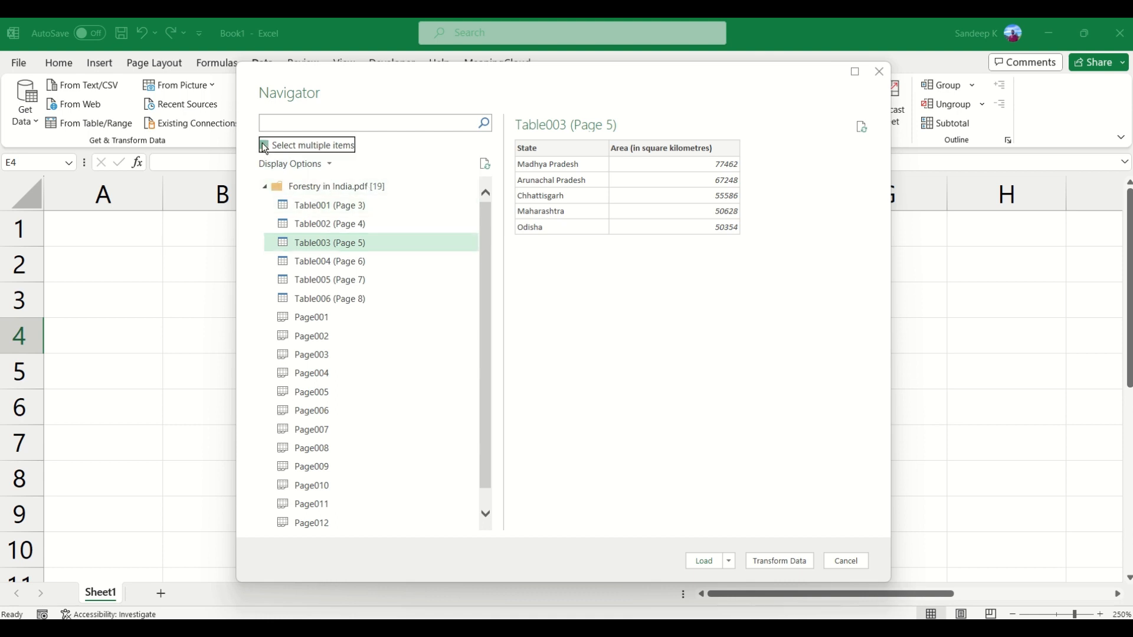
pyautogui.click(265, 145)
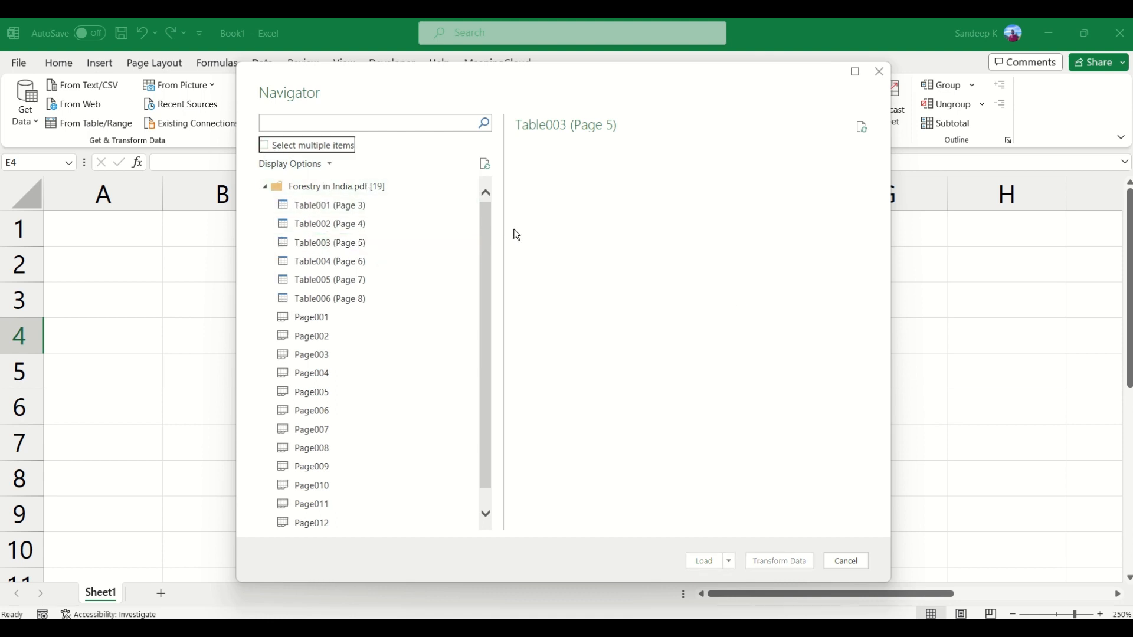
pyautogui.click(264, 146)
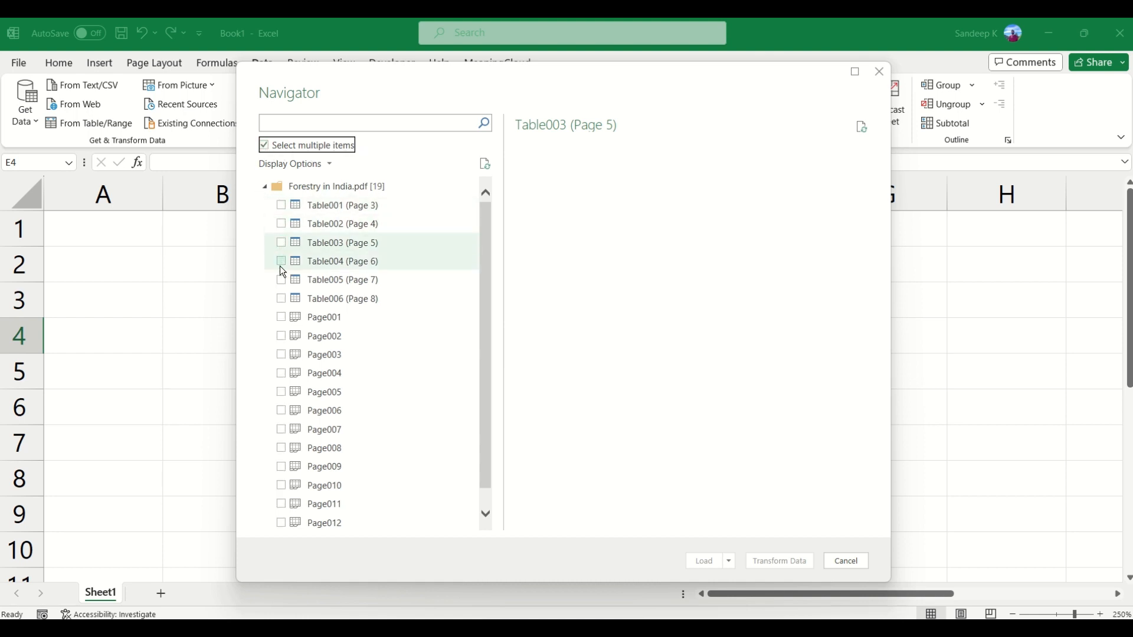
pyautogui.click(282, 205)
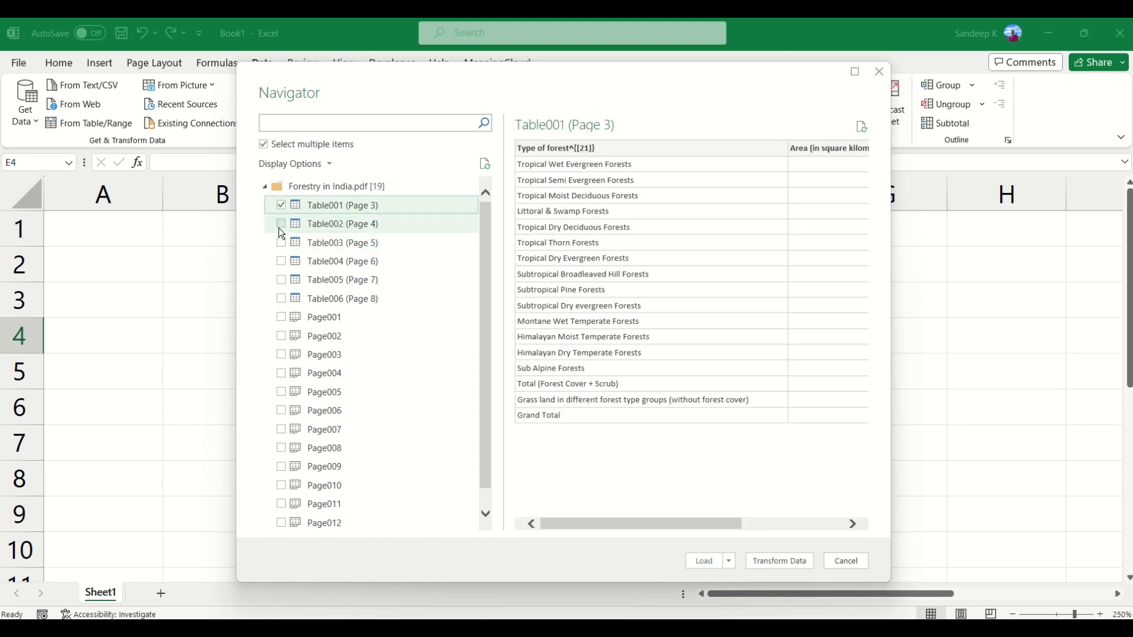
pyautogui.click(282, 243)
pyautogui.click(282, 261)
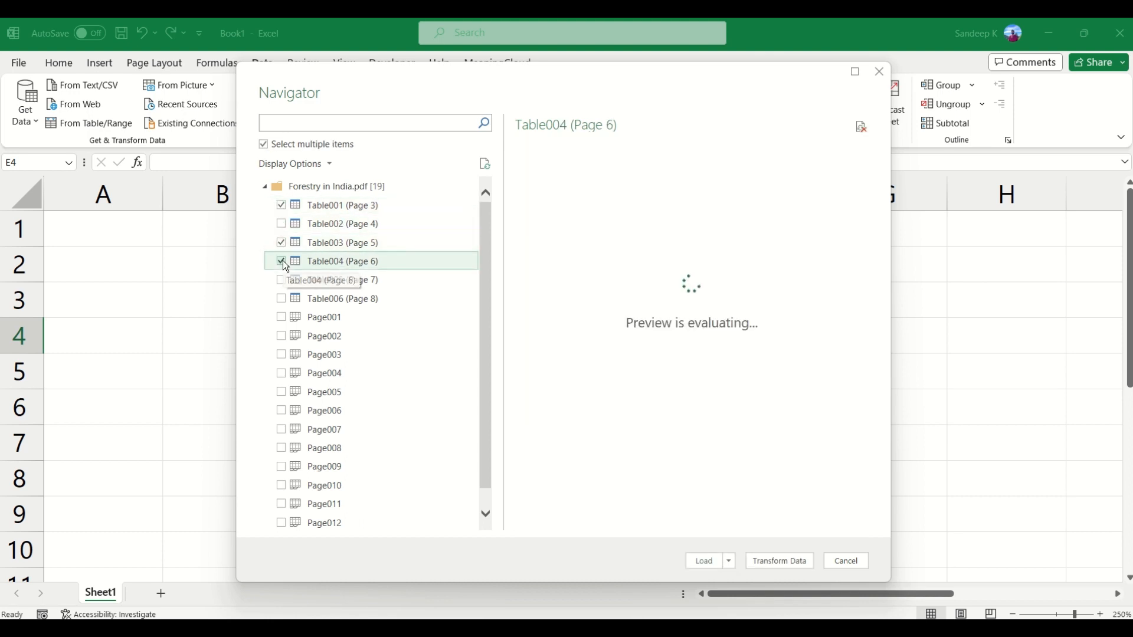
pyautogui.click(282, 261)
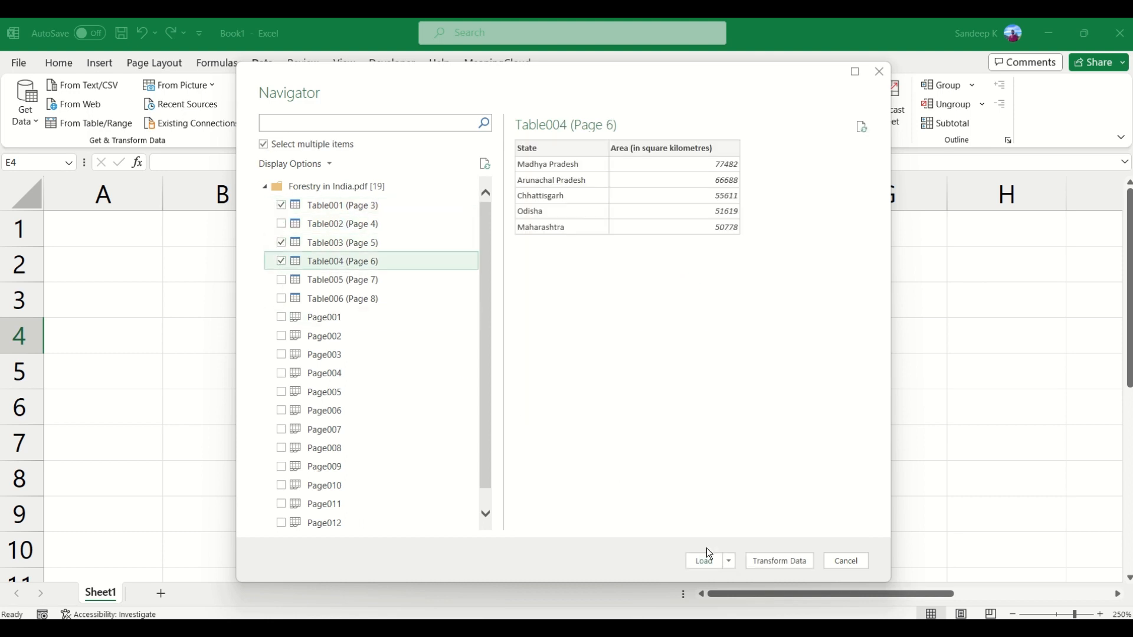
pyautogui.click(730, 562)
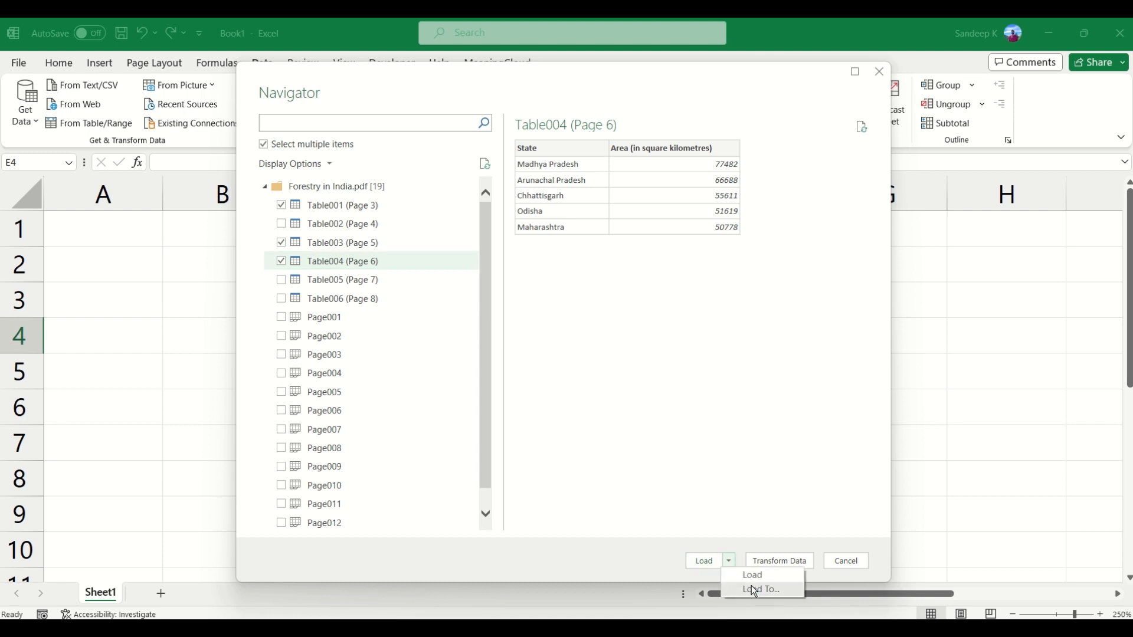
pyautogui.click(616, 553)
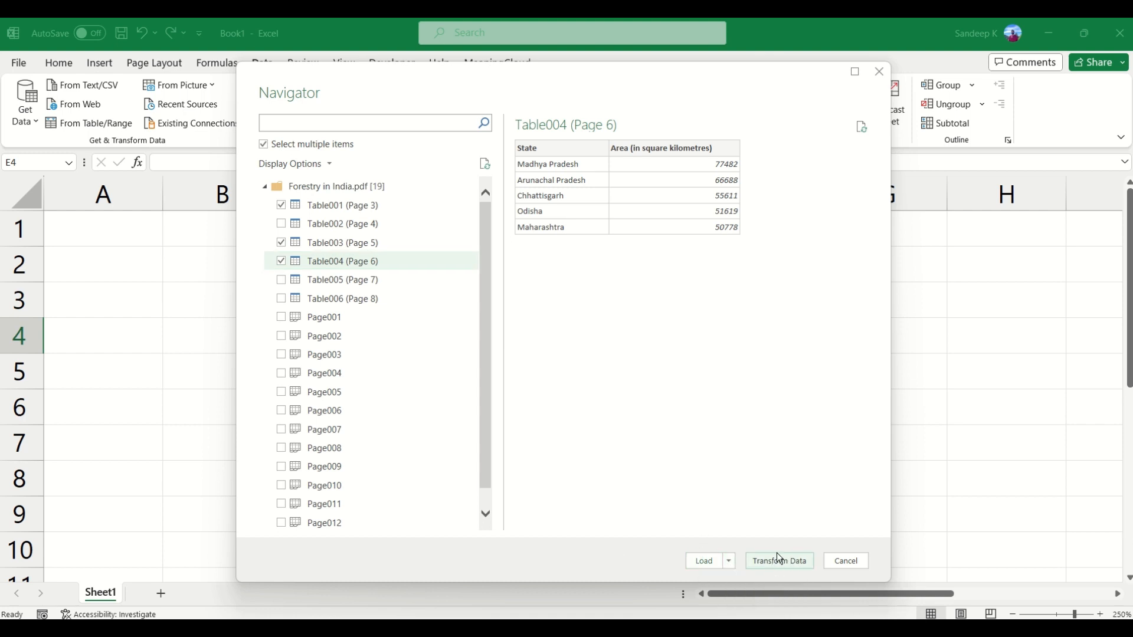
# Step: Deselect Table003 and Table004, keeping only Table001 (Page 3) selected, and examine all columns of its preview
pyautogui.click(281, 242)
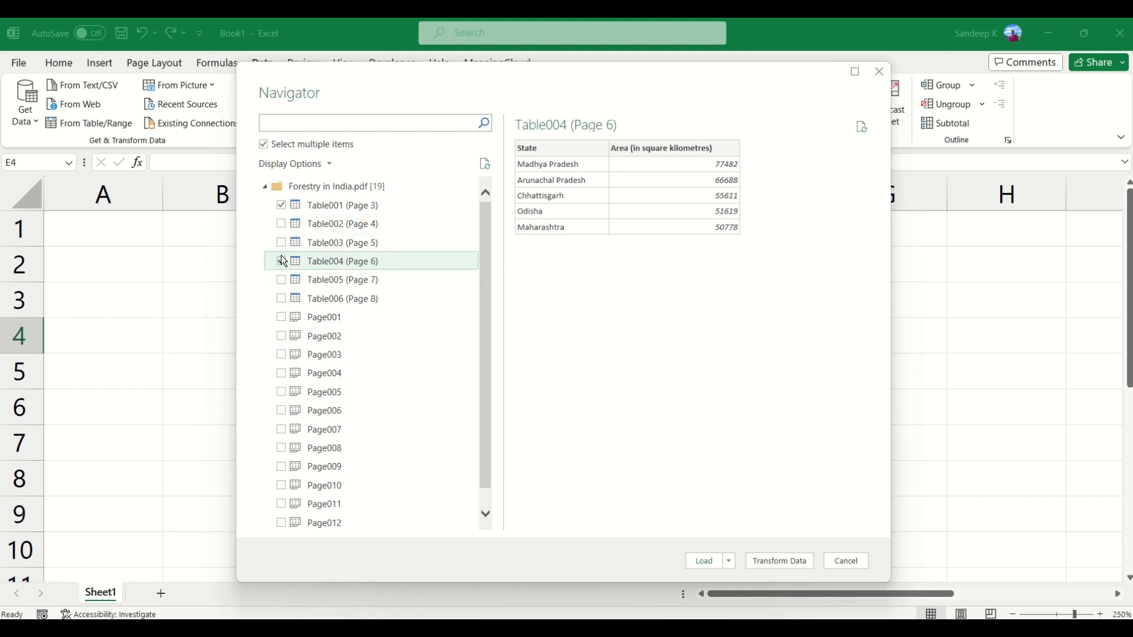
pyautogui.click(353, 205)
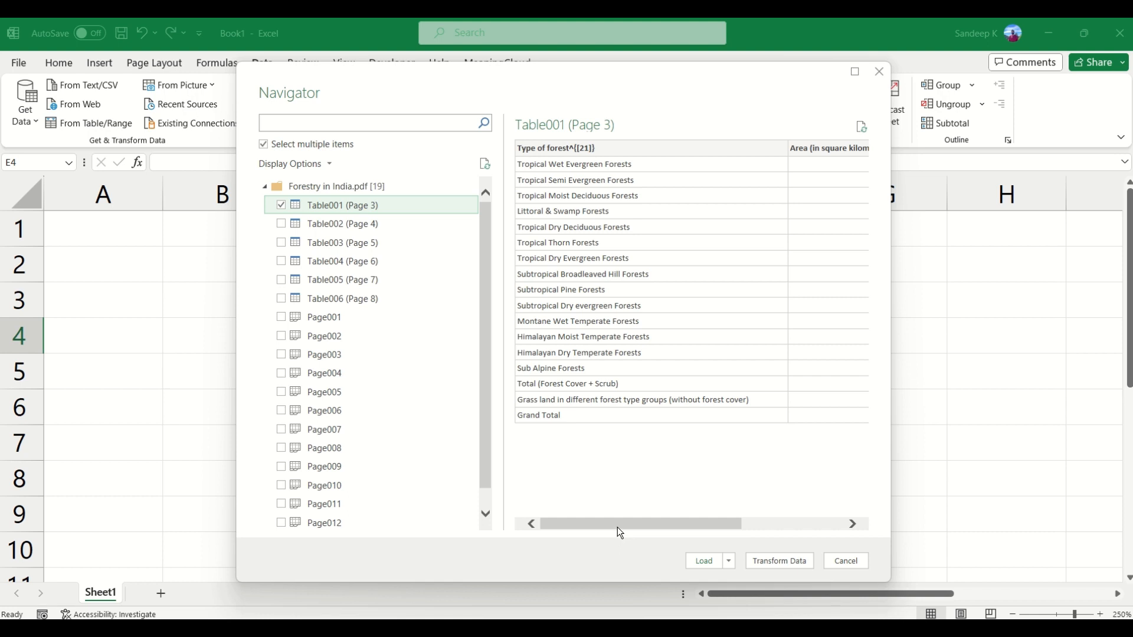
pyautogui.moveTo(617, 526); pyautogui.dragTo(769, 525)
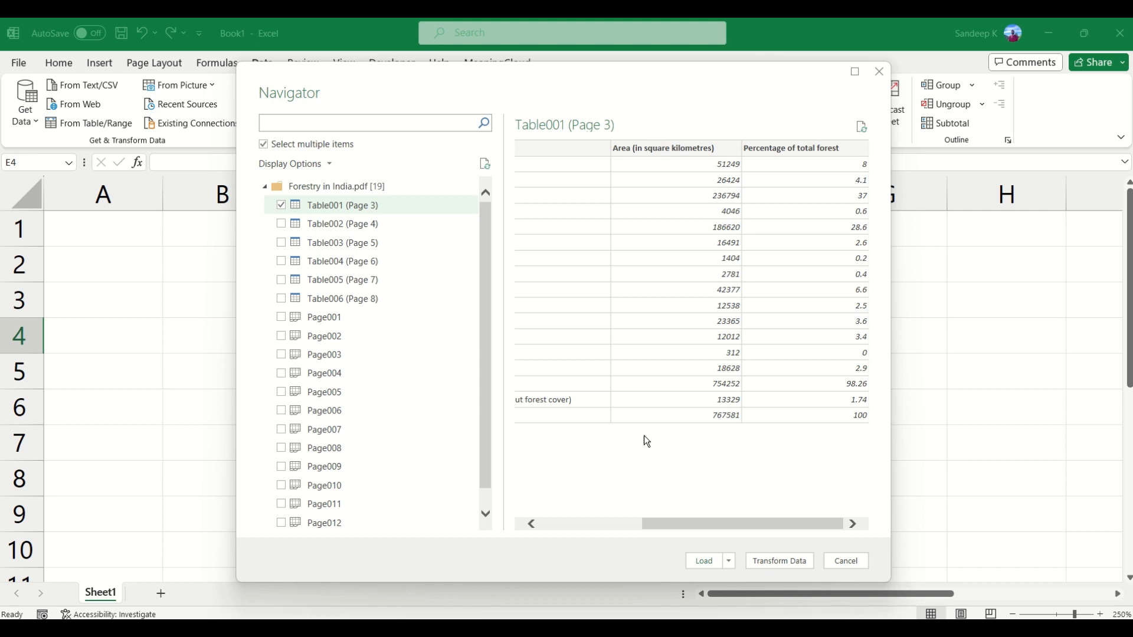
pyautogui.moveTo(725, 522); pyautogui.dragTo(734, 501)
pyautogui.moveTo(770, 525); pyautogui.dragTo(656, 523)
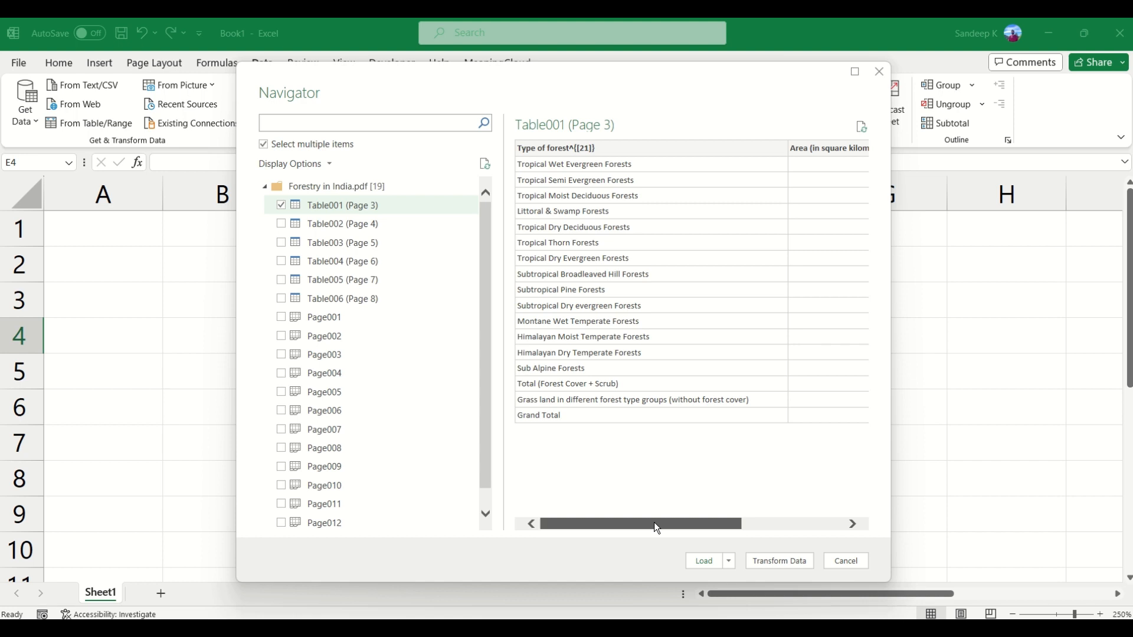
pyautogui.moveTo(654, 523); pyautogui.dragTo(654, 523)
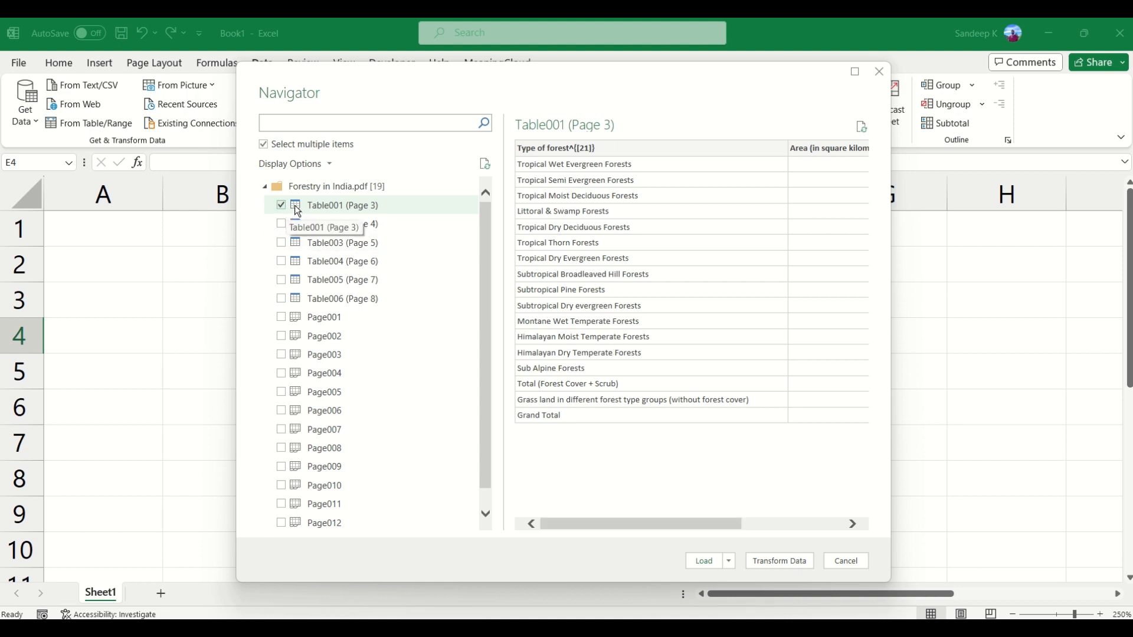
# Step: Load Table001 (Page 3) as a table into a new worksheet, with the data added to the Data Model
pyautogui.click(729, 561)
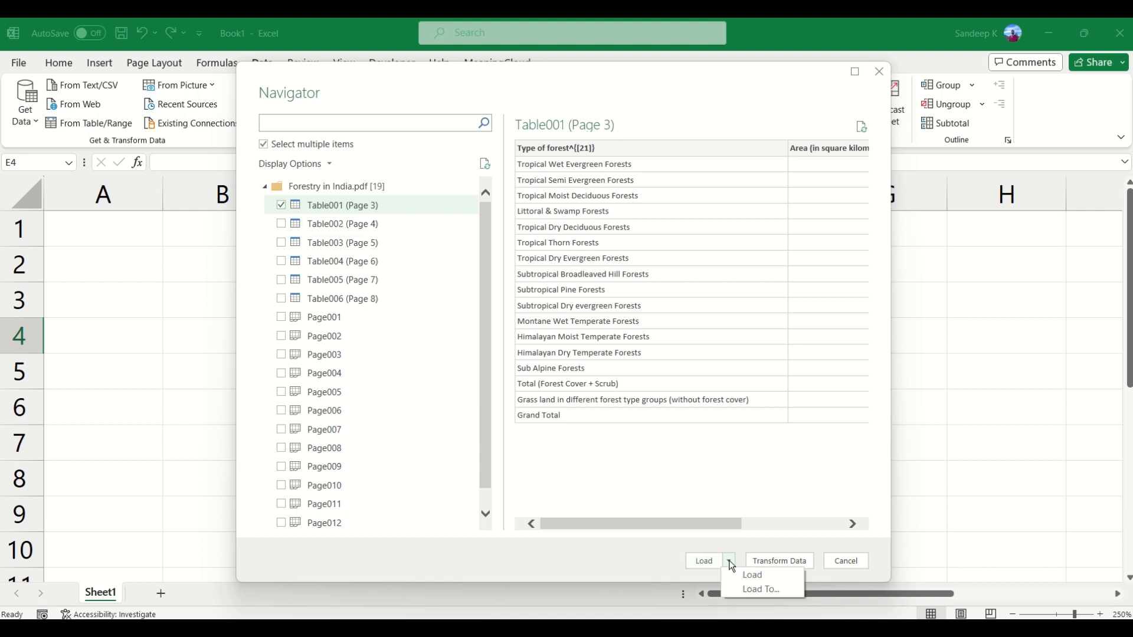
pyautogui.click(753, 589)
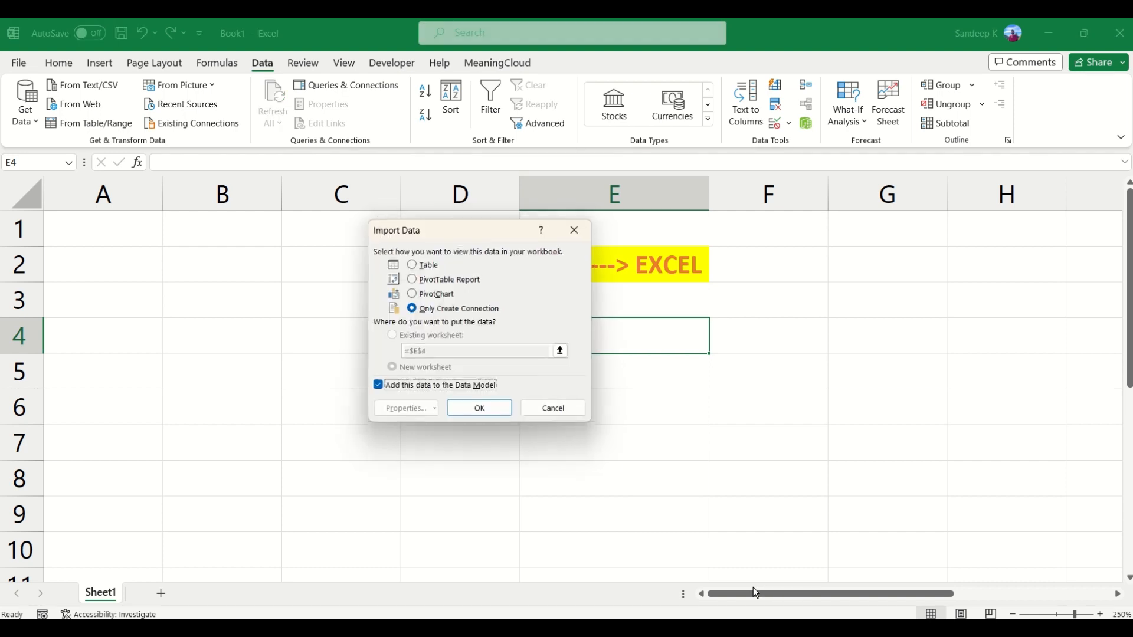
pyautogui.moveTo(451, 235); pyautogui.dragTo(452, 249)
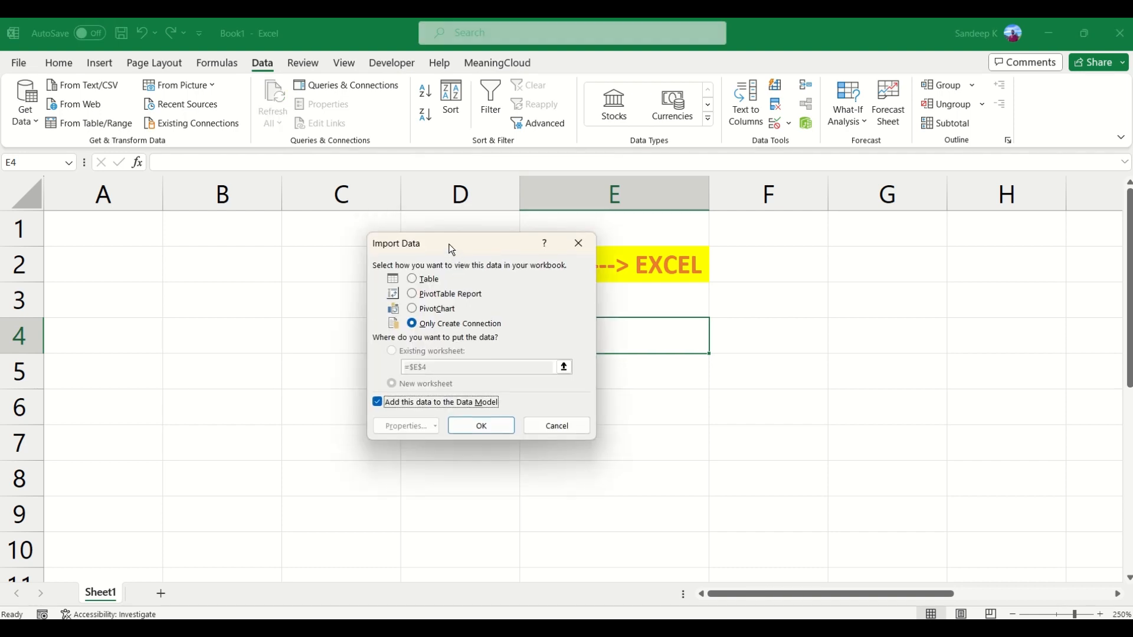
pyautogui.click(413, 281)
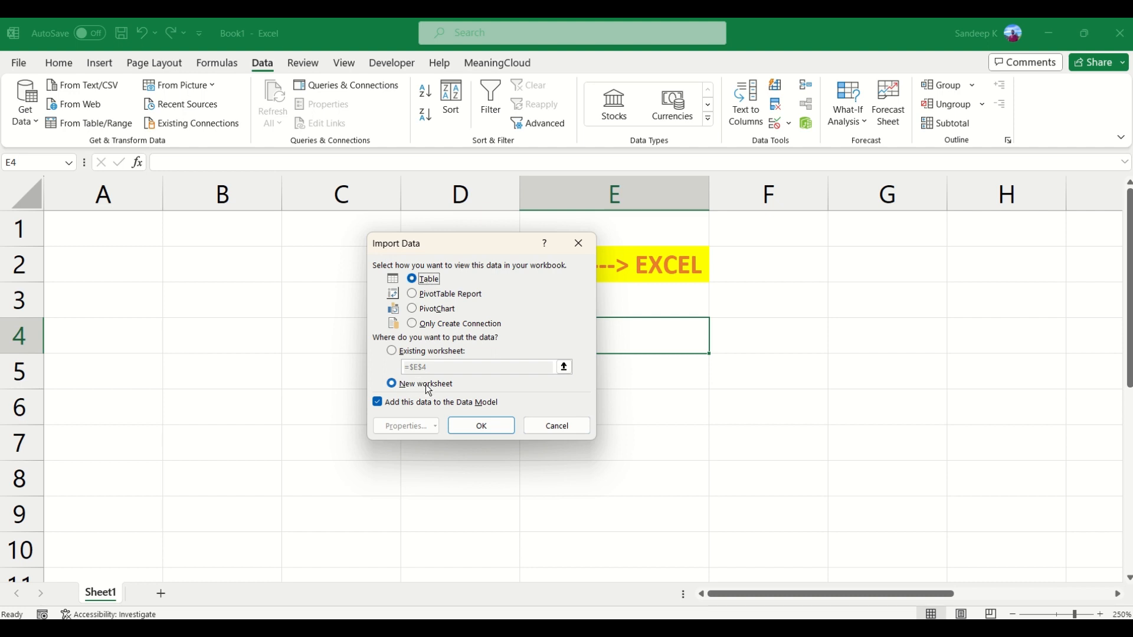
pyautogui.click(473, 426)
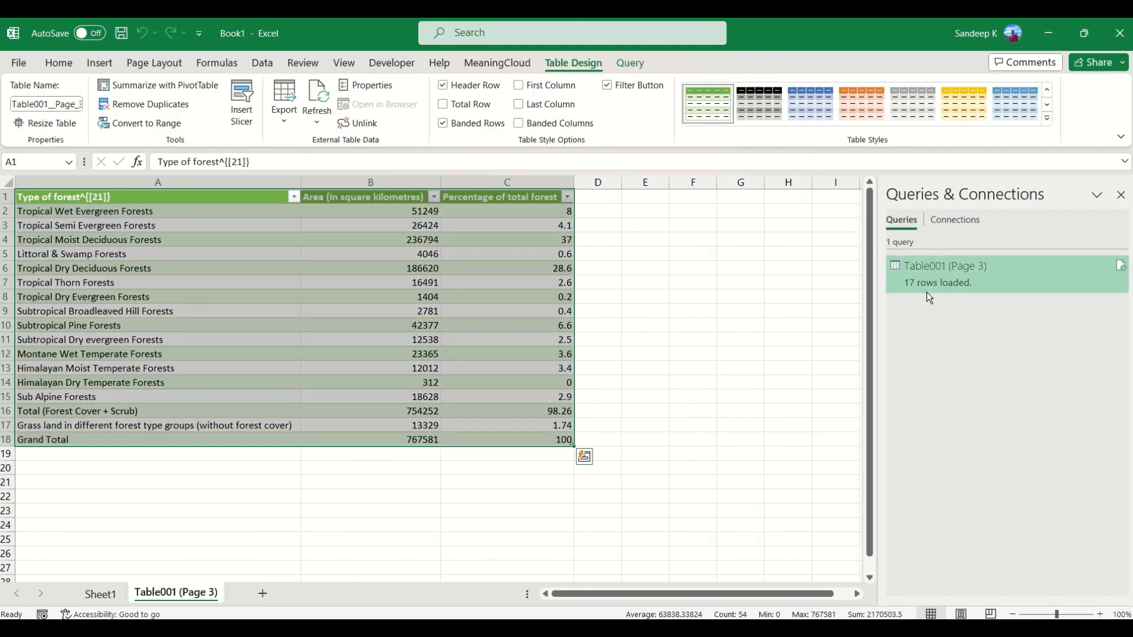
pyautogui.moveTo(911, 294)
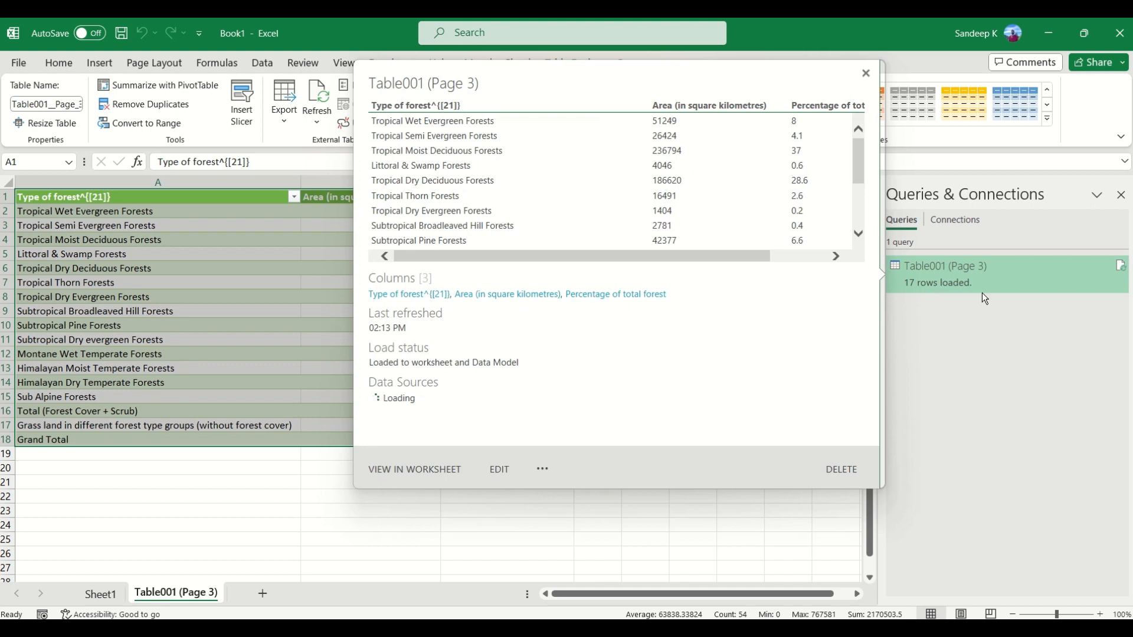
pyautogui.click(128, 228)
pyautogui.moveTo(128, 228); pyautogui.dragTo(171, 399)
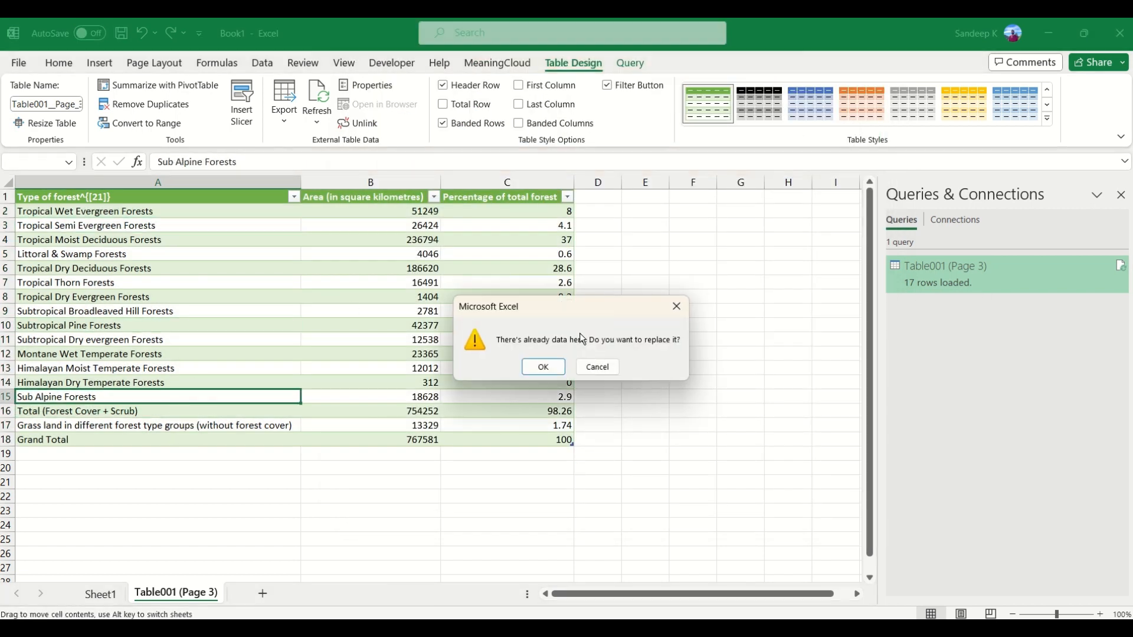
pyautogui.click(676, 307)
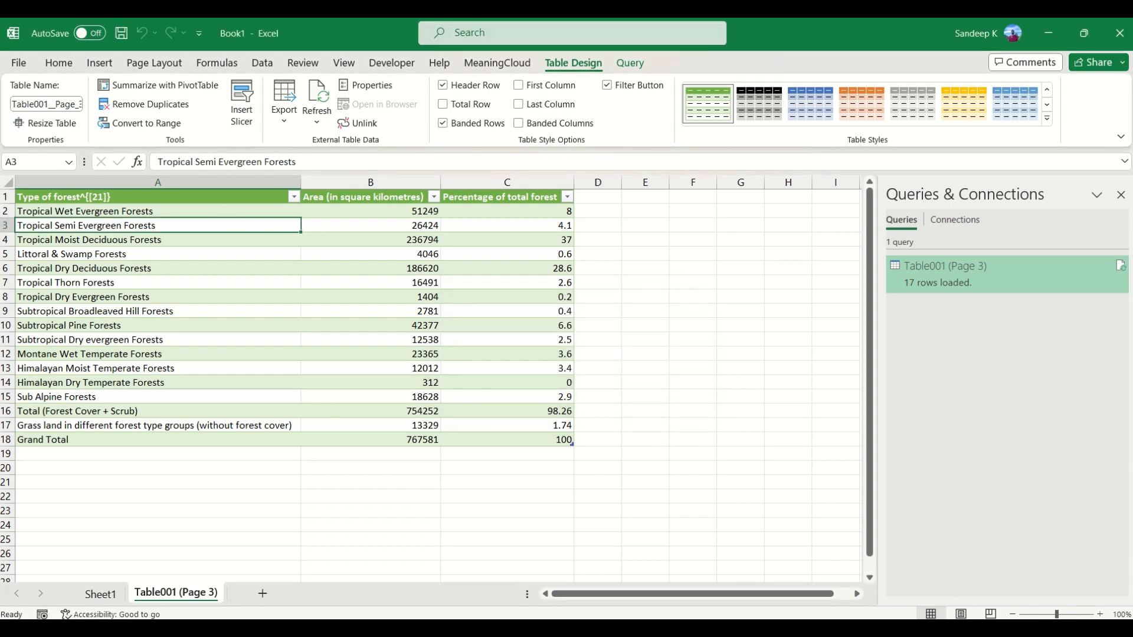
# Step: Switch to Acrobat to review the forest-type table on page 3 of the PDF, and compare it with the imported rows back in Excel
pyautogui.hotkey('alt', 'Tab')
pyautogui.scroll(-5, 573, 378)
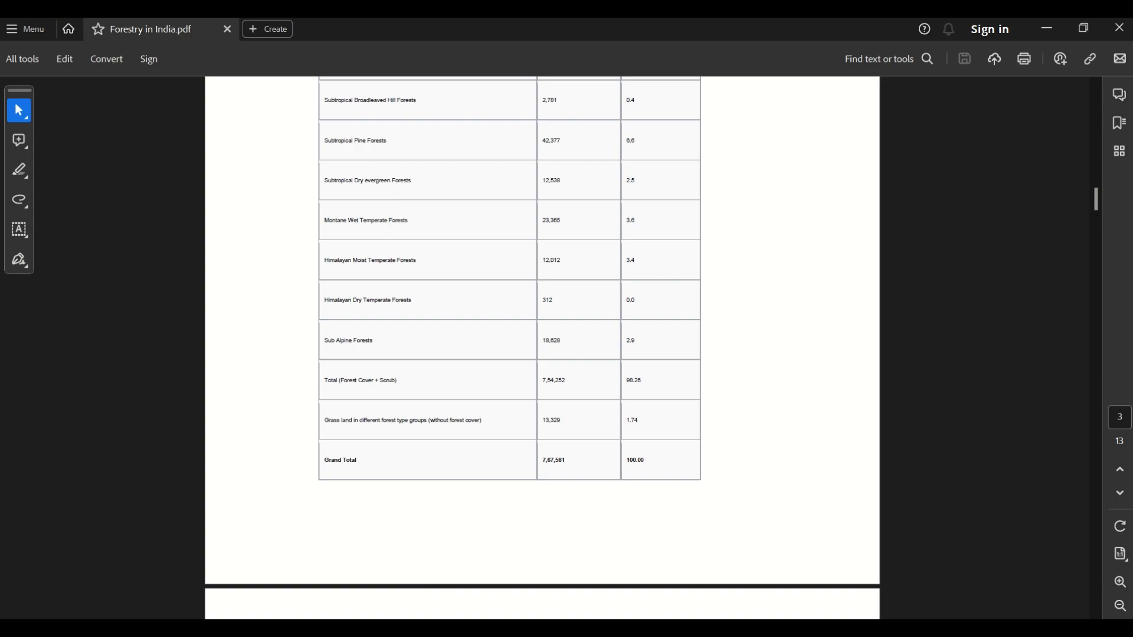
pyautogui.click(407, 631)
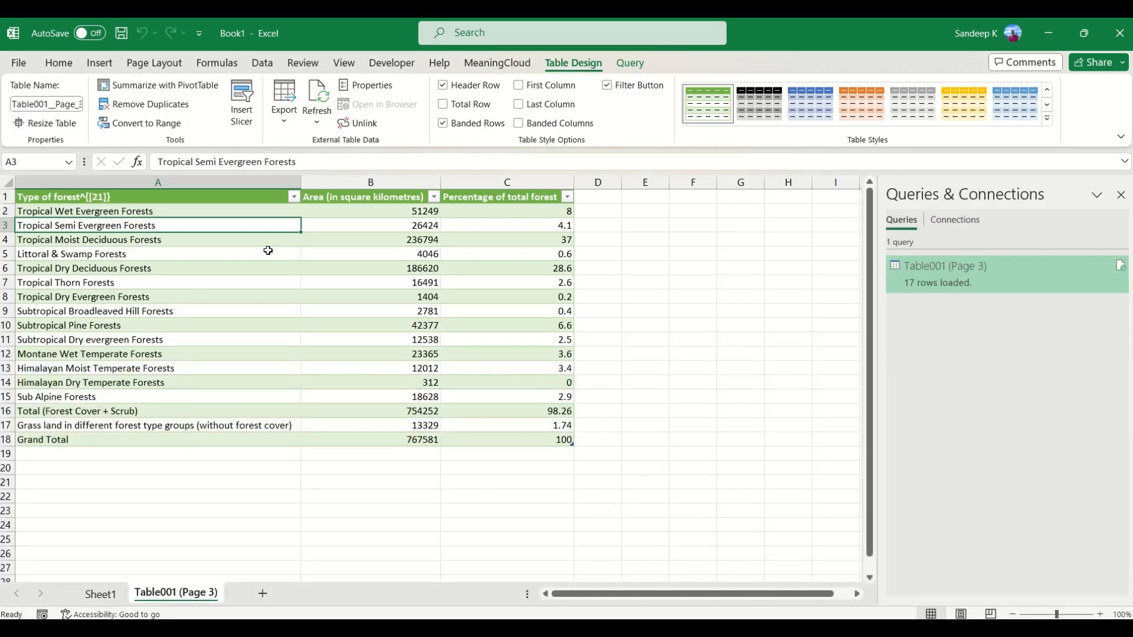
pyautogui.click(177, 267)
pyautogui.click(390, 244)
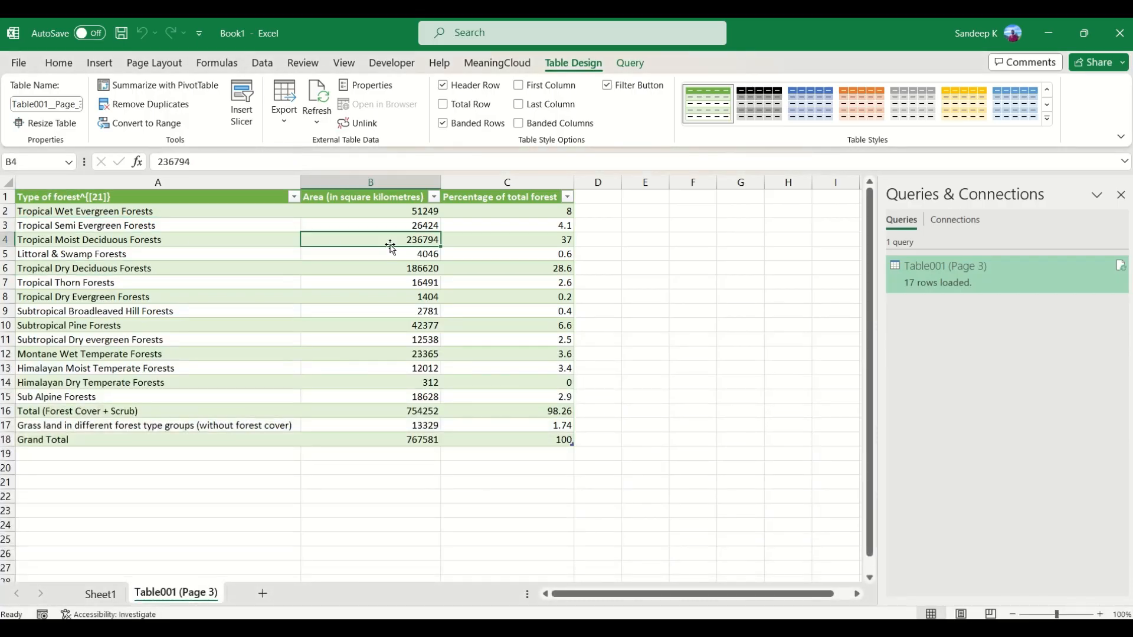
pyautogui.click(484, 242)
pyautogui.click(227, 222)
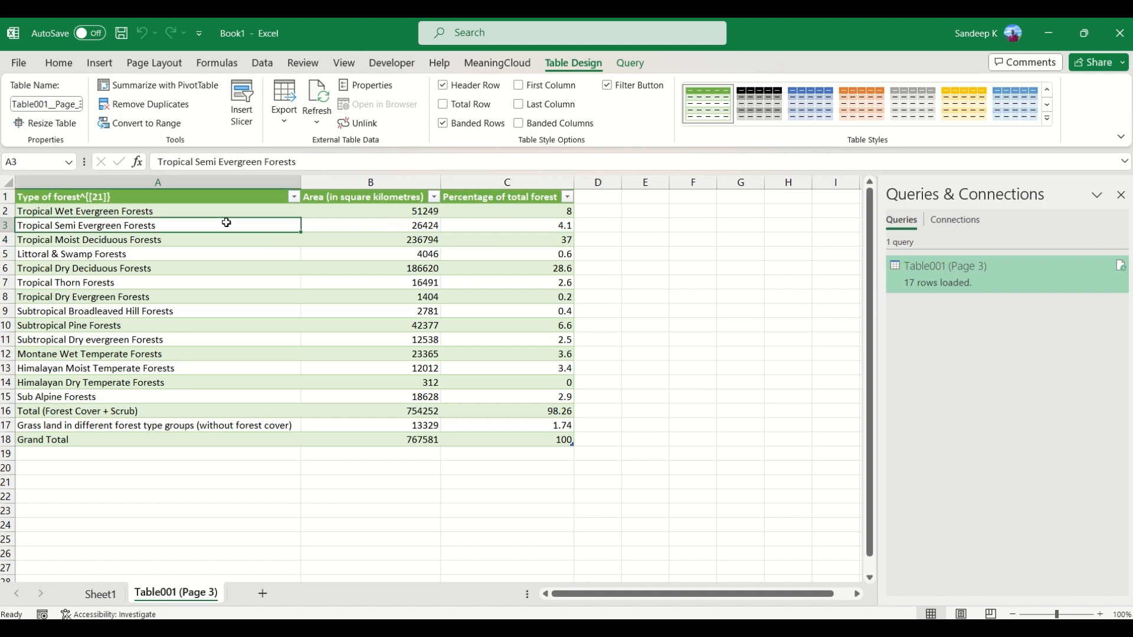
pyautogui.click(219, 281)
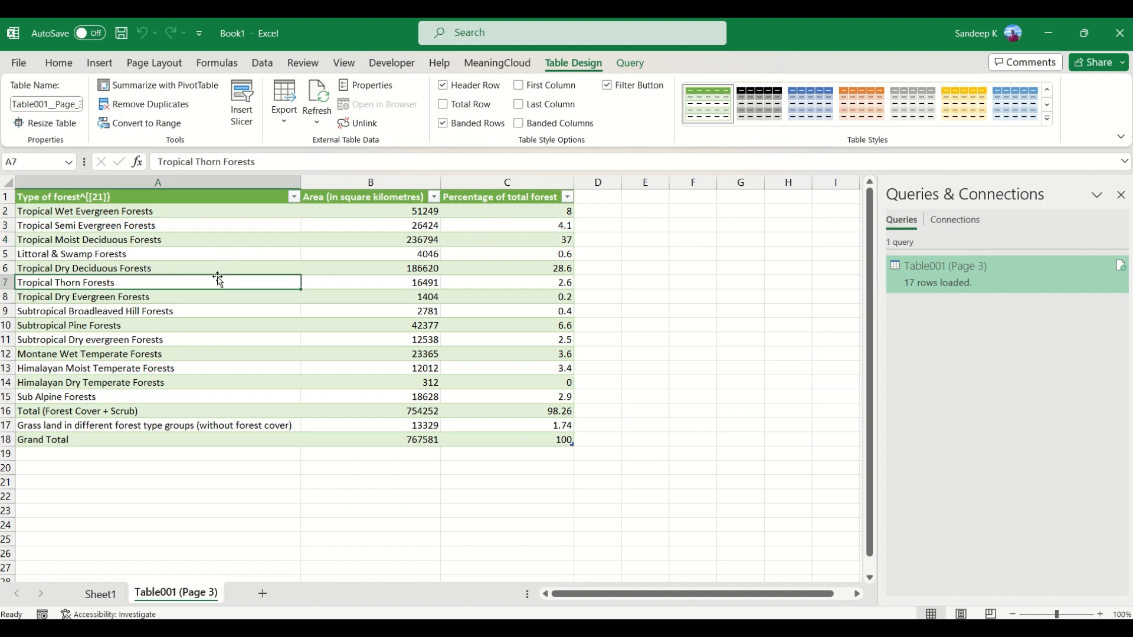
pyautogui.click(182, 239)
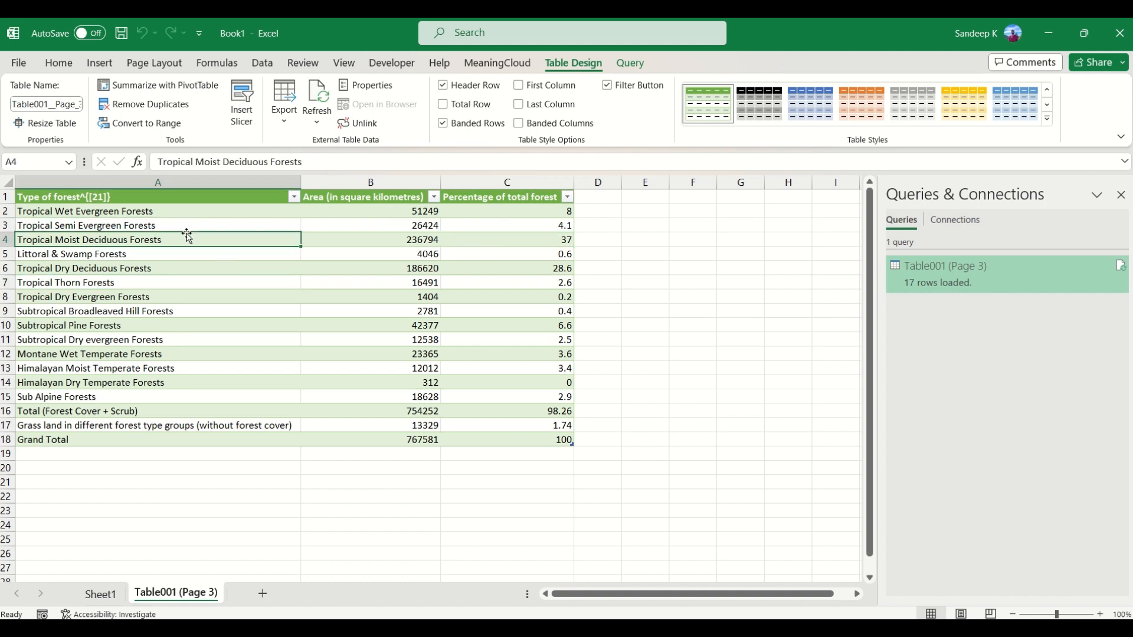